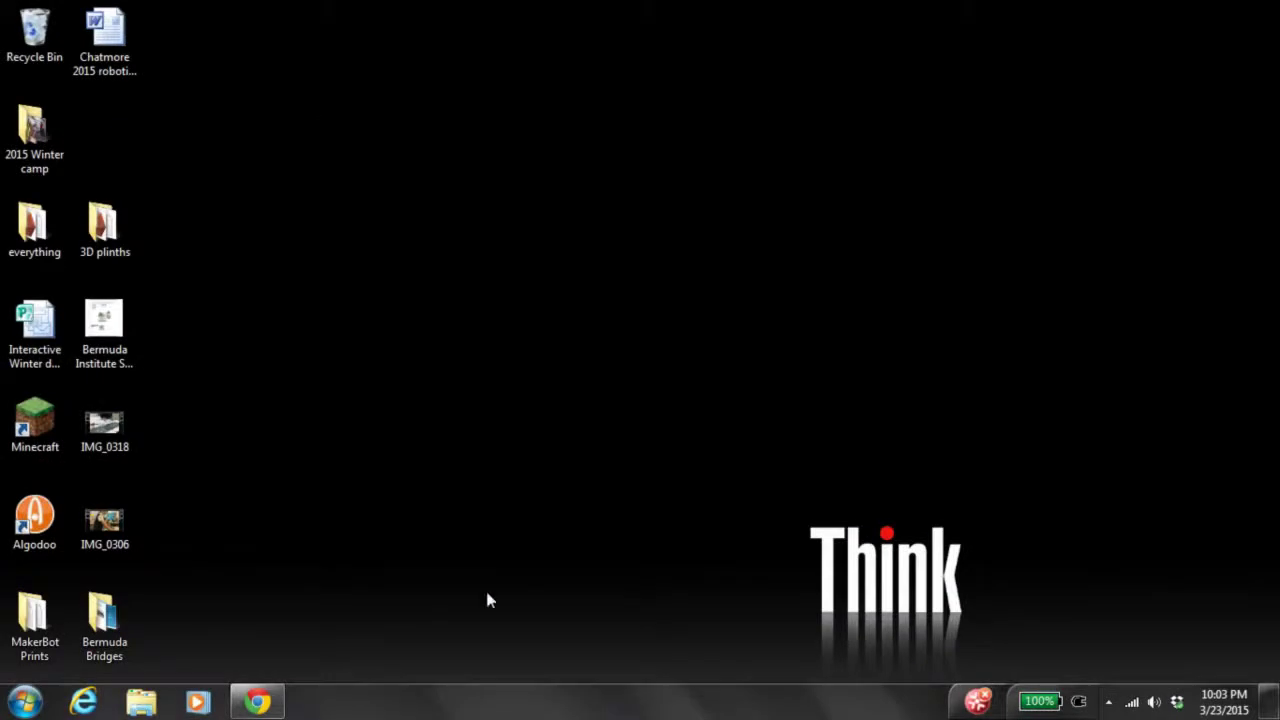
Open Chrome and go to the Gmail inbox at gmail.com.
click(257, 702)
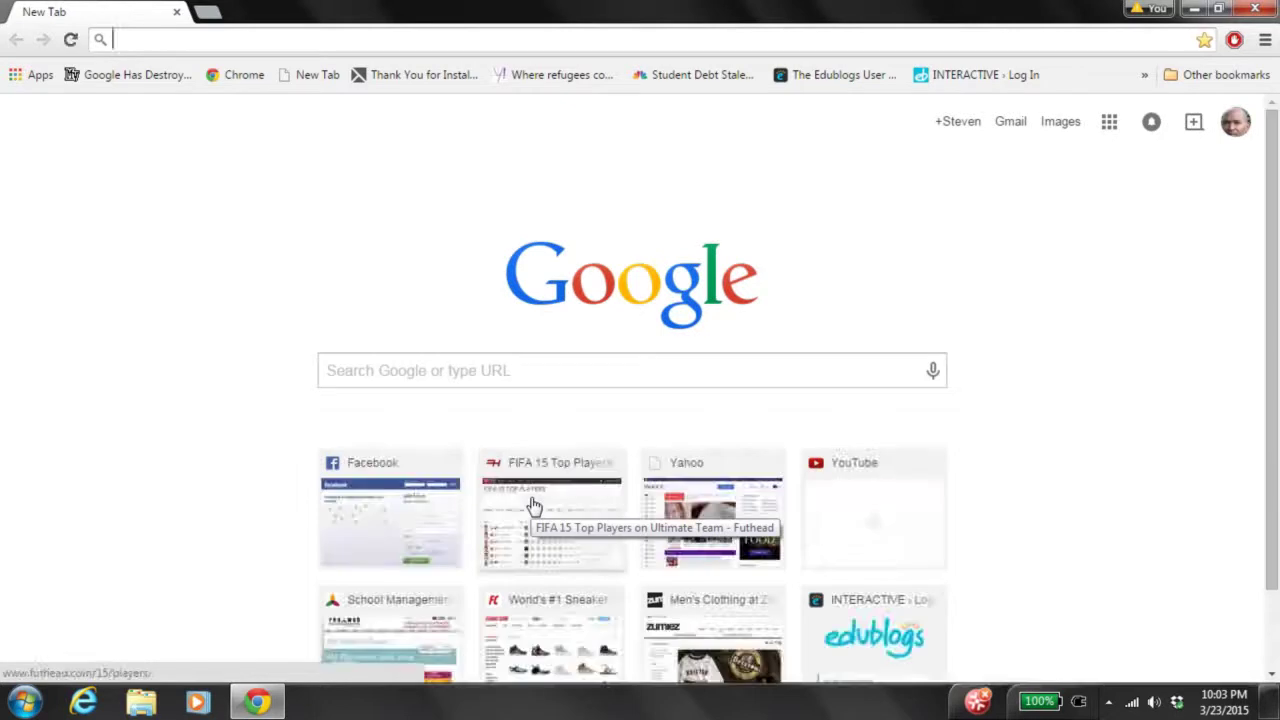
text(gmail.com)
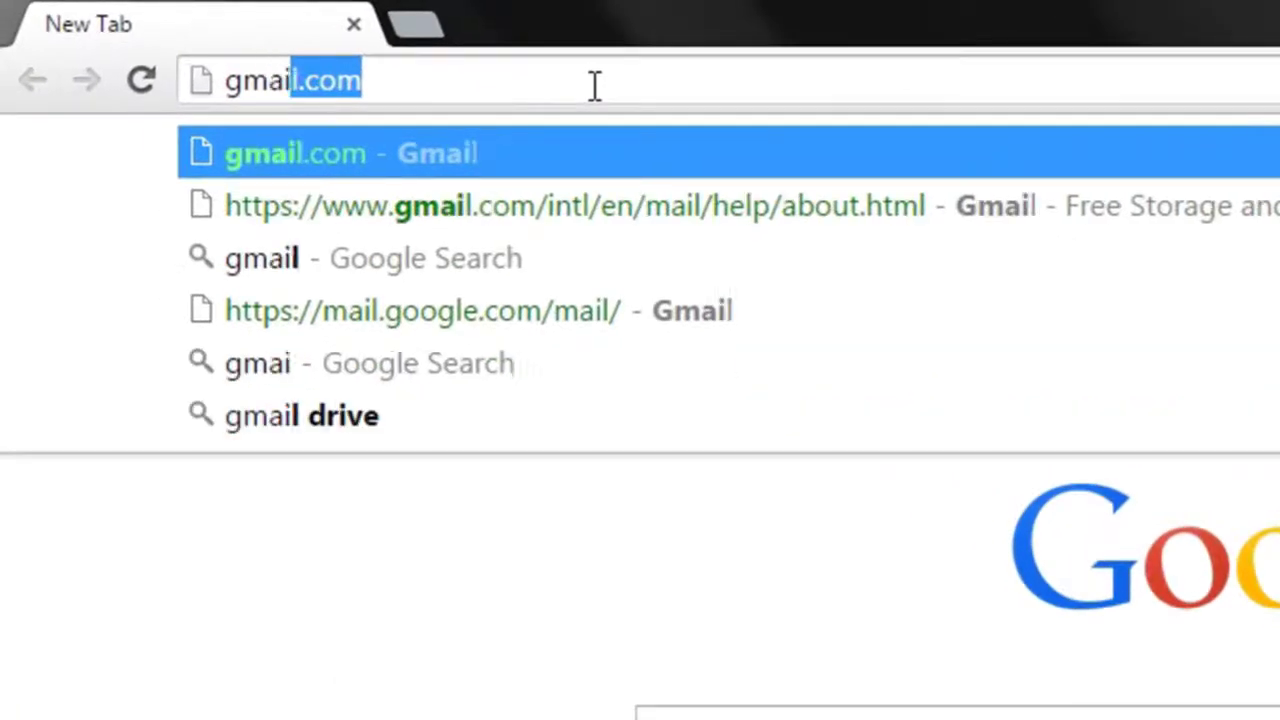
key(Return)
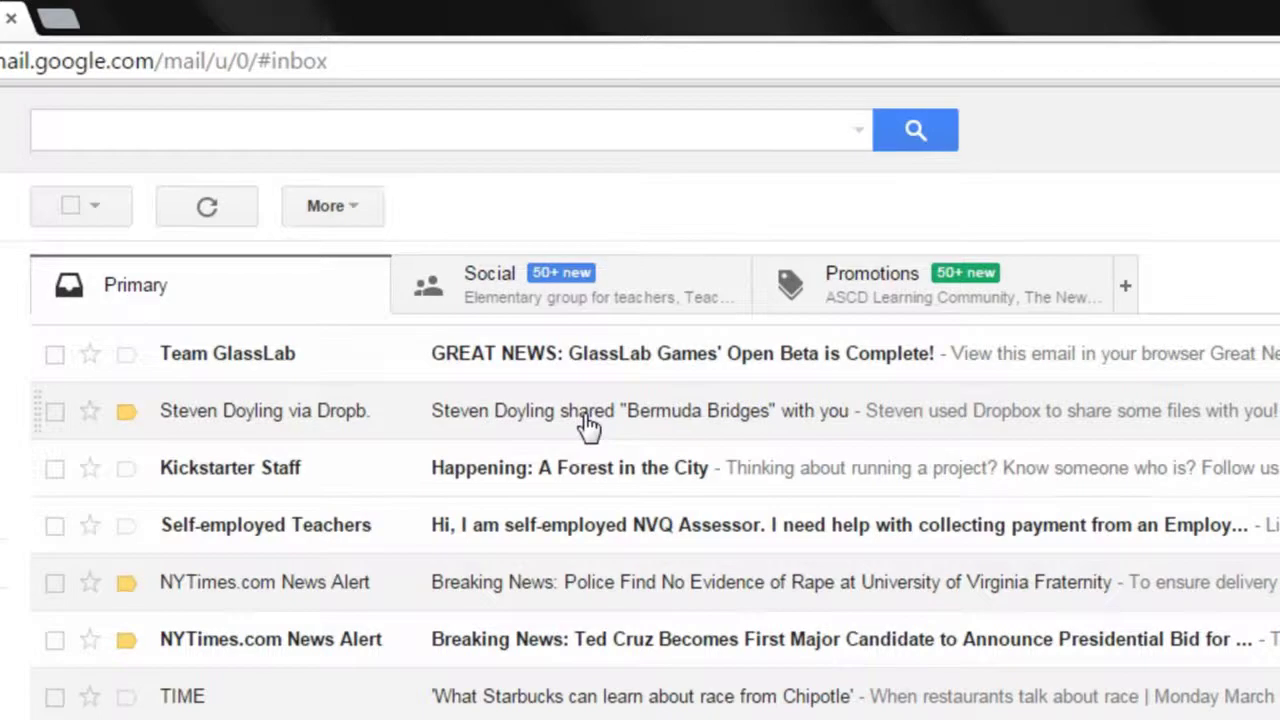
Open the Dropbox sharing e-mail, follow its link to the Bermuda Bridges folder, and dismiss the Message Center Plus notification.
click(588, 420)
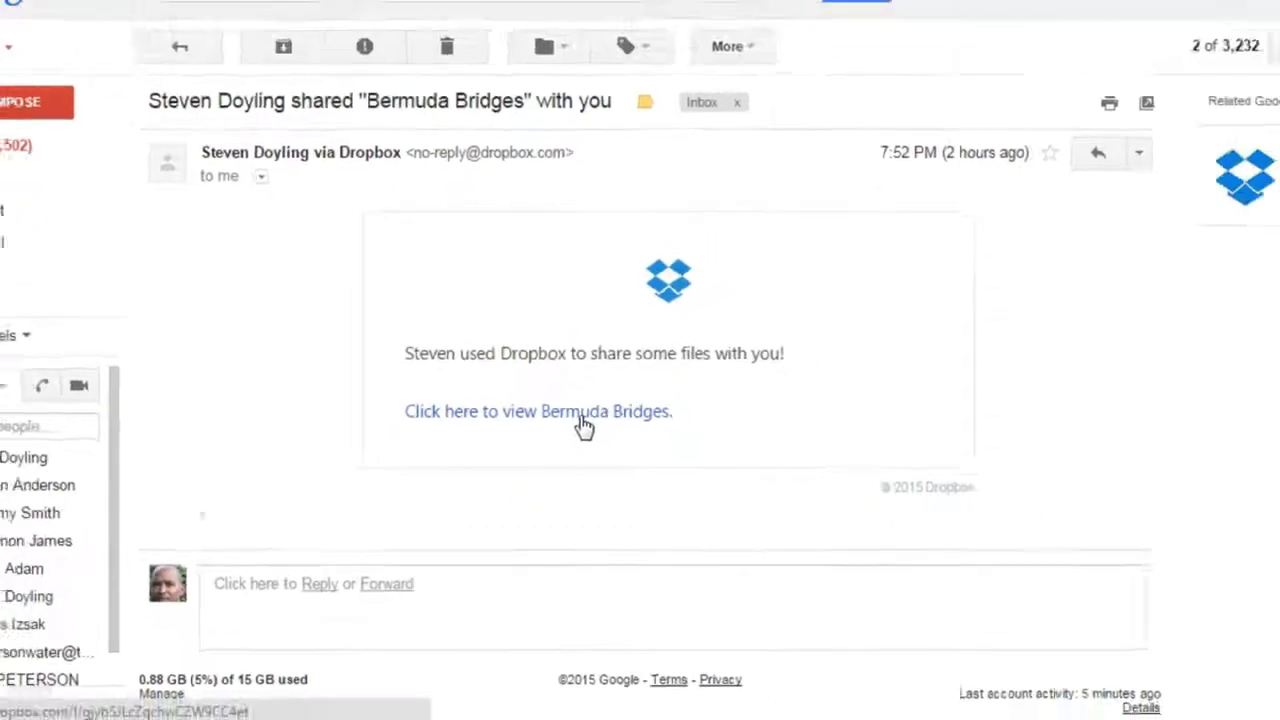
click(580, 418)
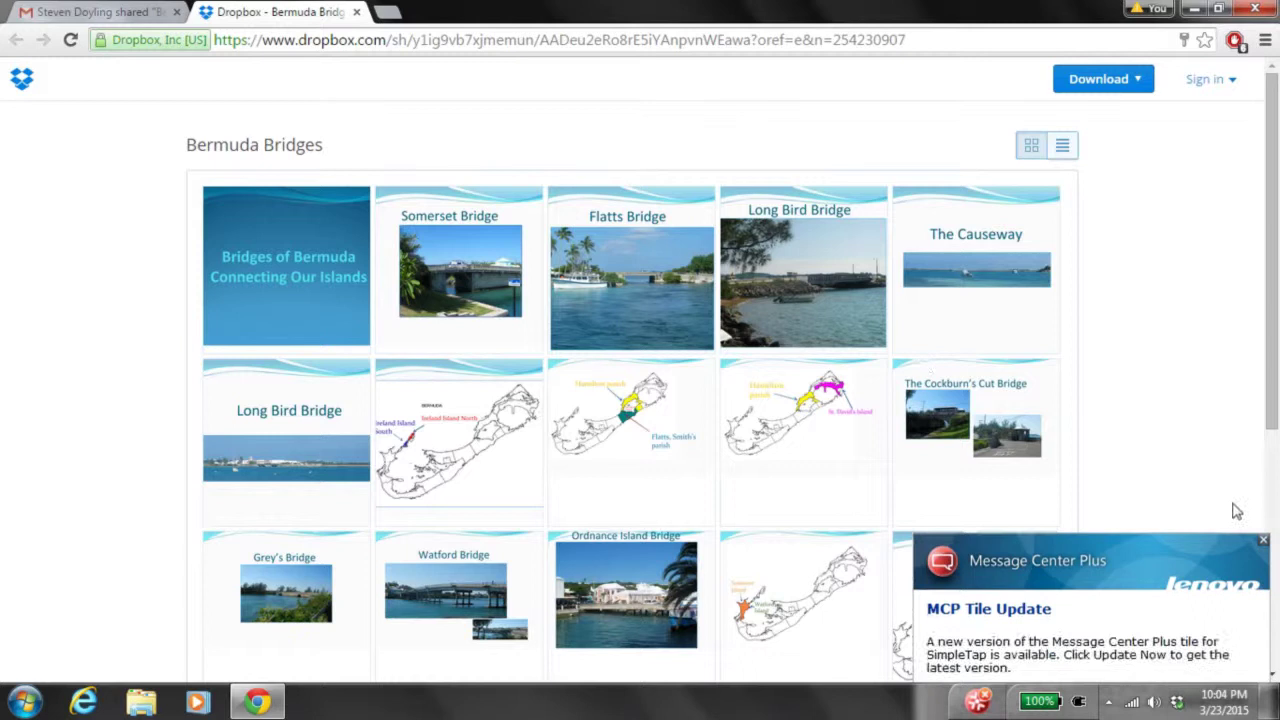
click(1264, 424)
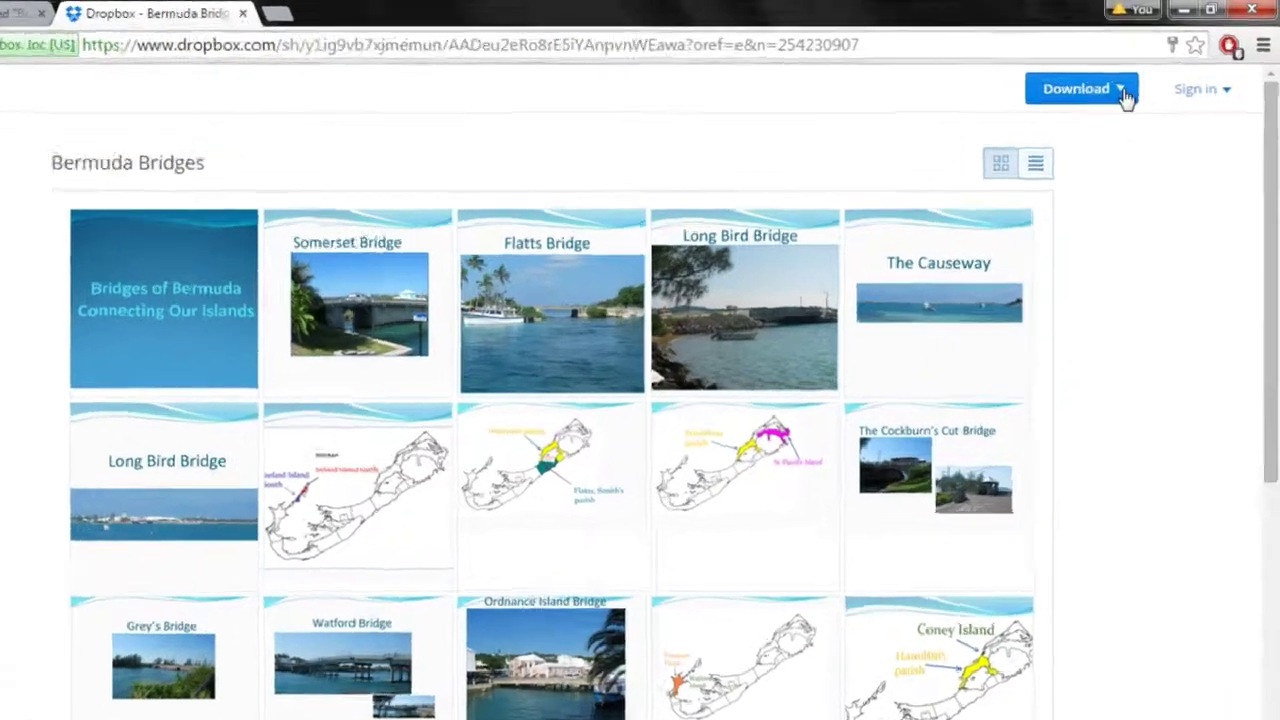
Request the Bermuda Bridges folder as a .zip download and dismiss the Dropbox account sign-up offer.
click(1142, 86)
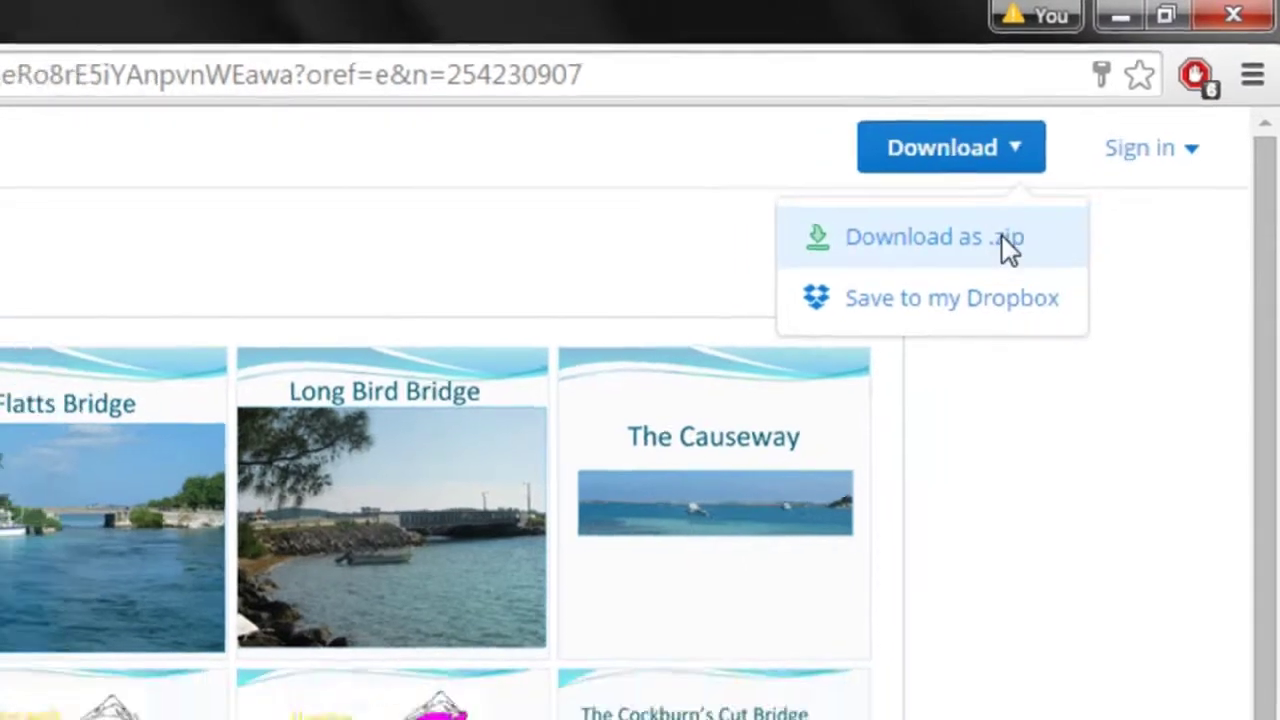
click(984, 256)
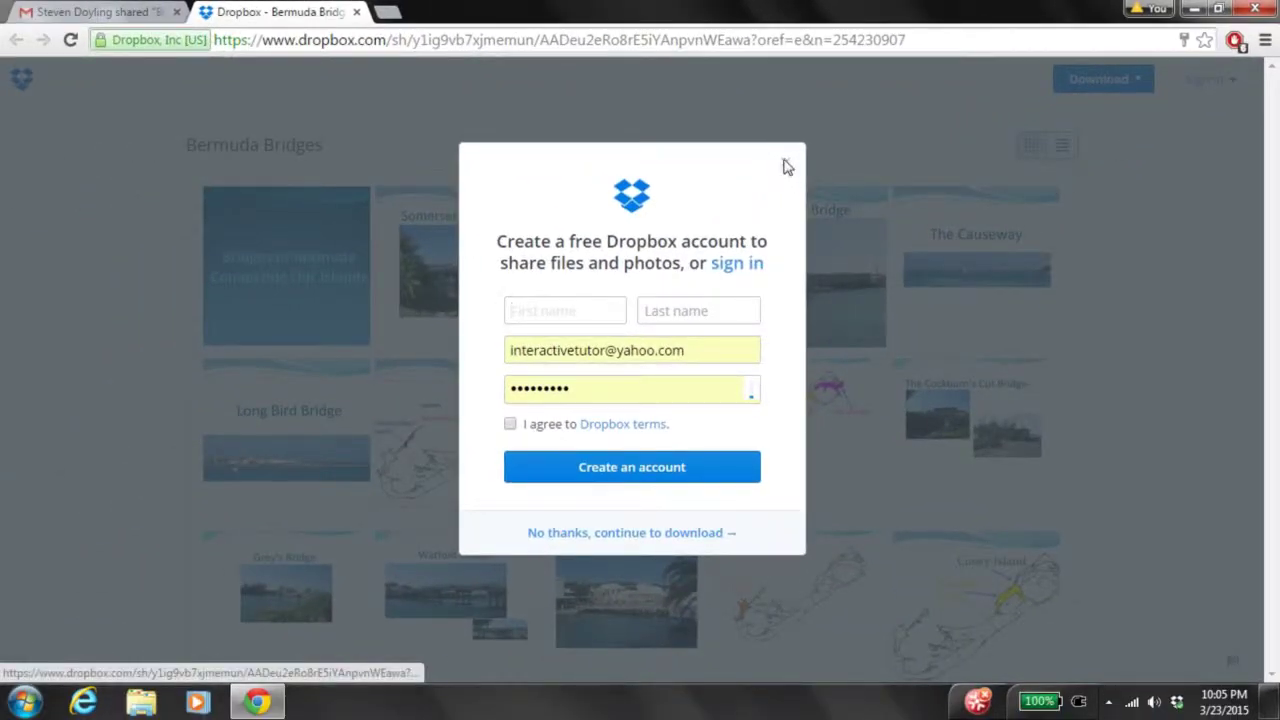
click(786, 166)
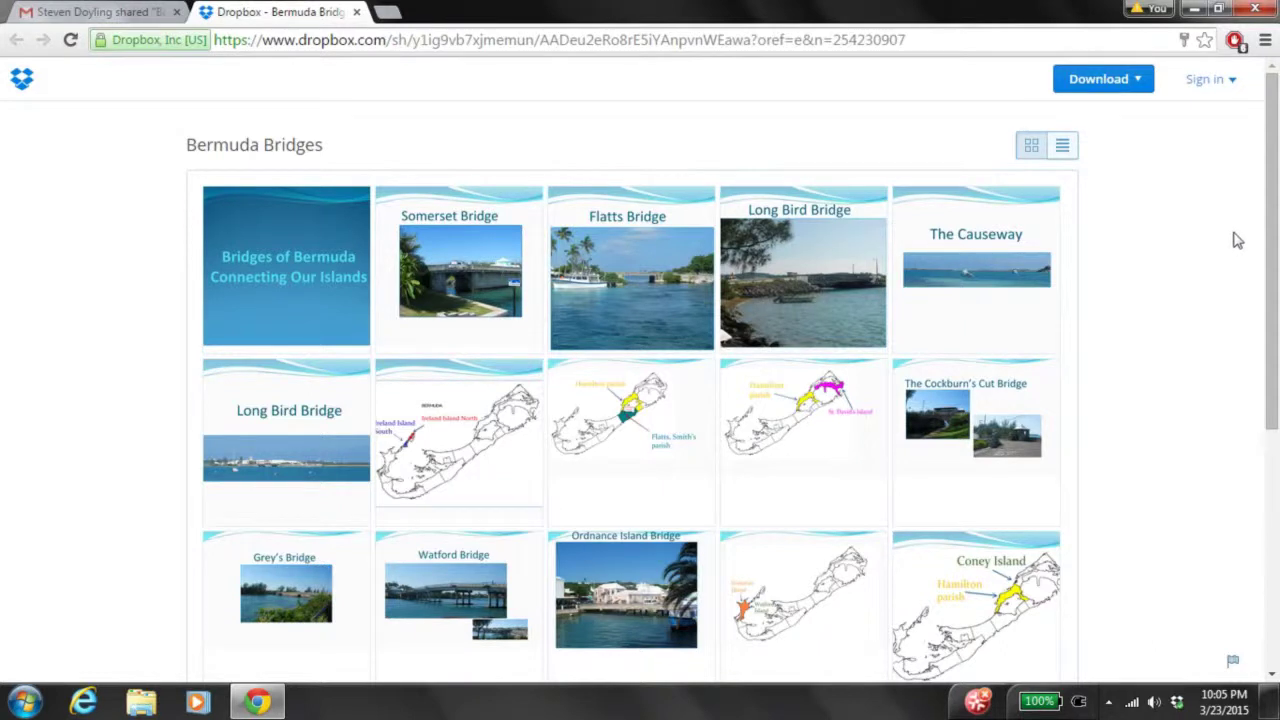
Open the browser's list of downloaded files.
drag(1272, 243, 1274, 140)
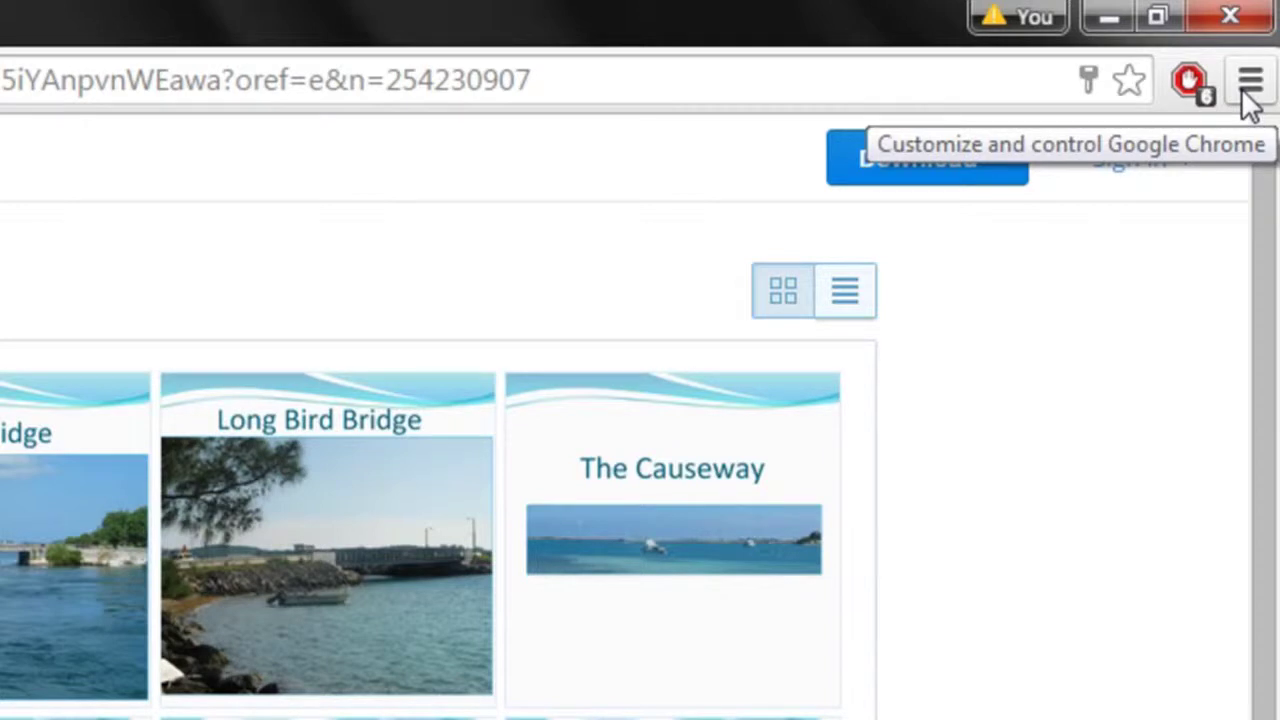
click(1250, 85)
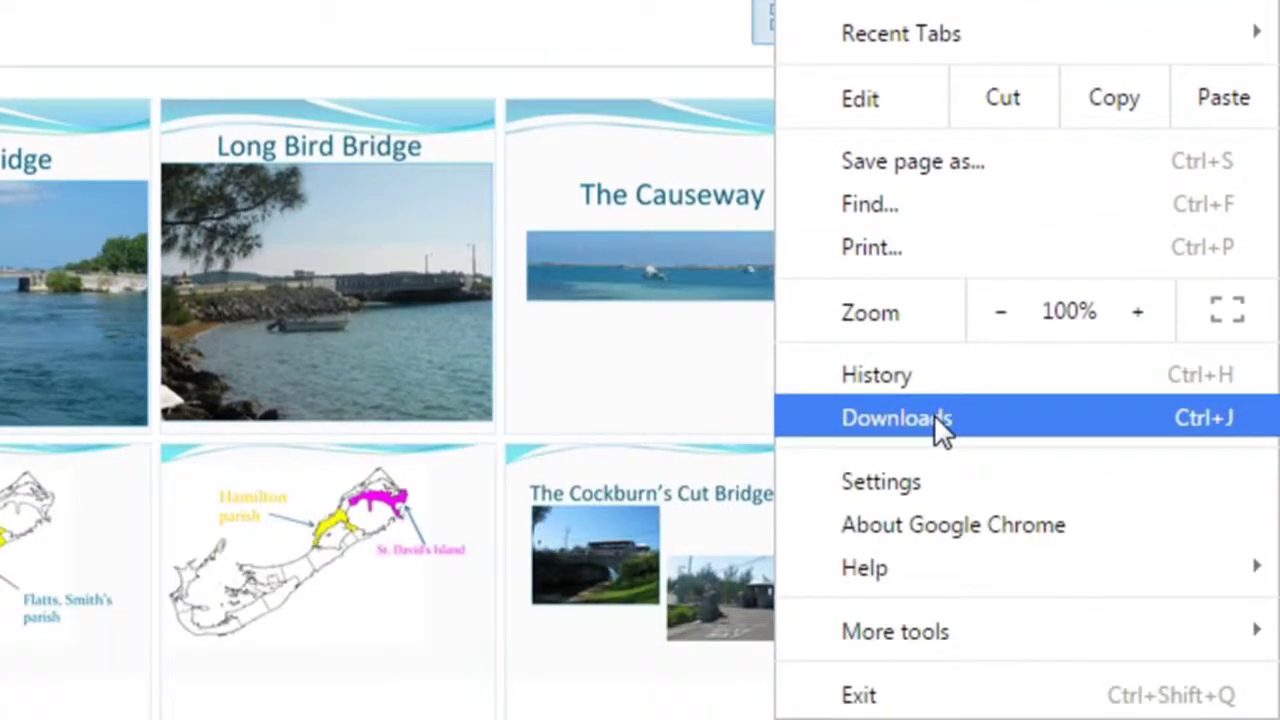
click(936, 418)
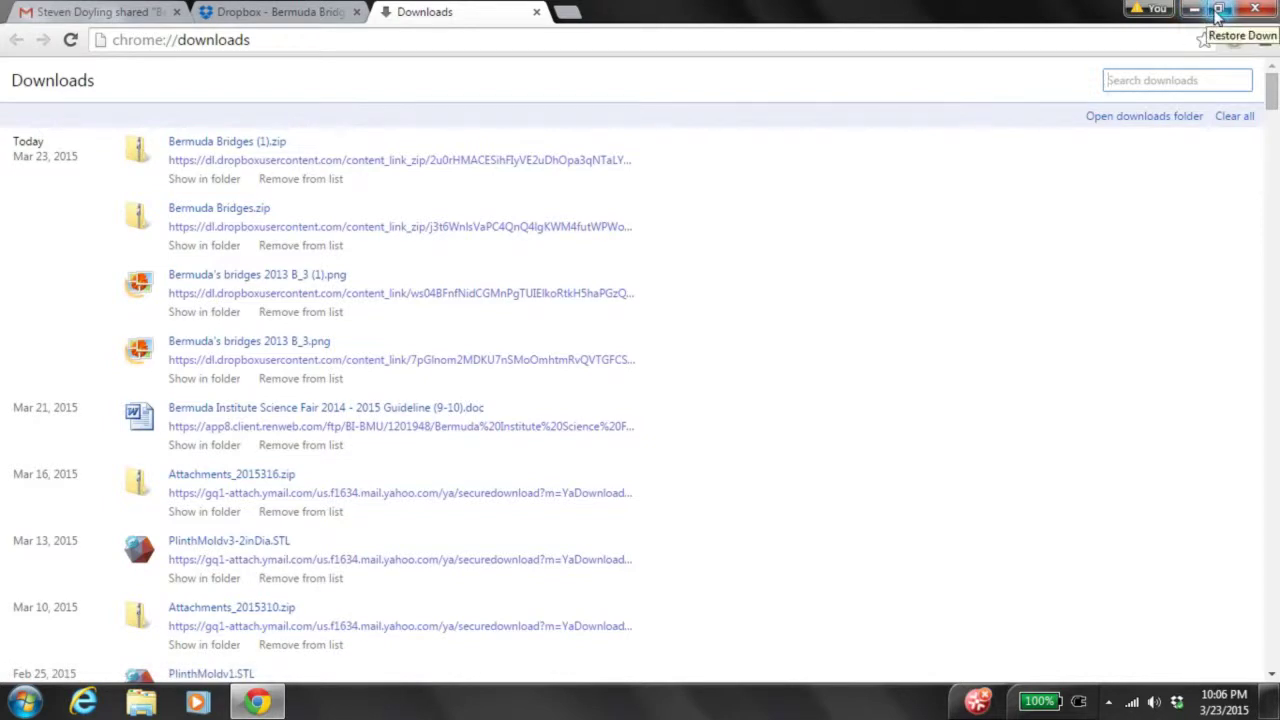
Try to move Bermuda Bridges (1).zip from the reduced browser window to the desktop, maximize the window again, and close the downloads list.
click(1218, 12)
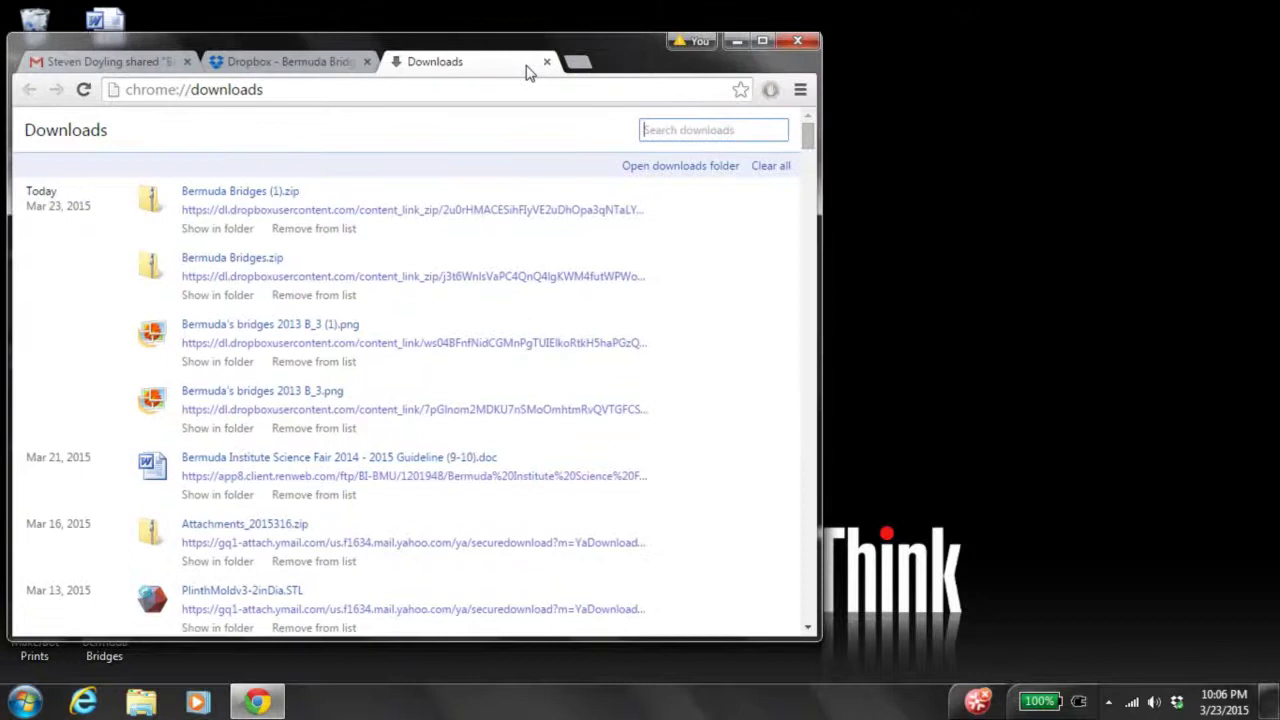
drag(576, 47, 959, 102)
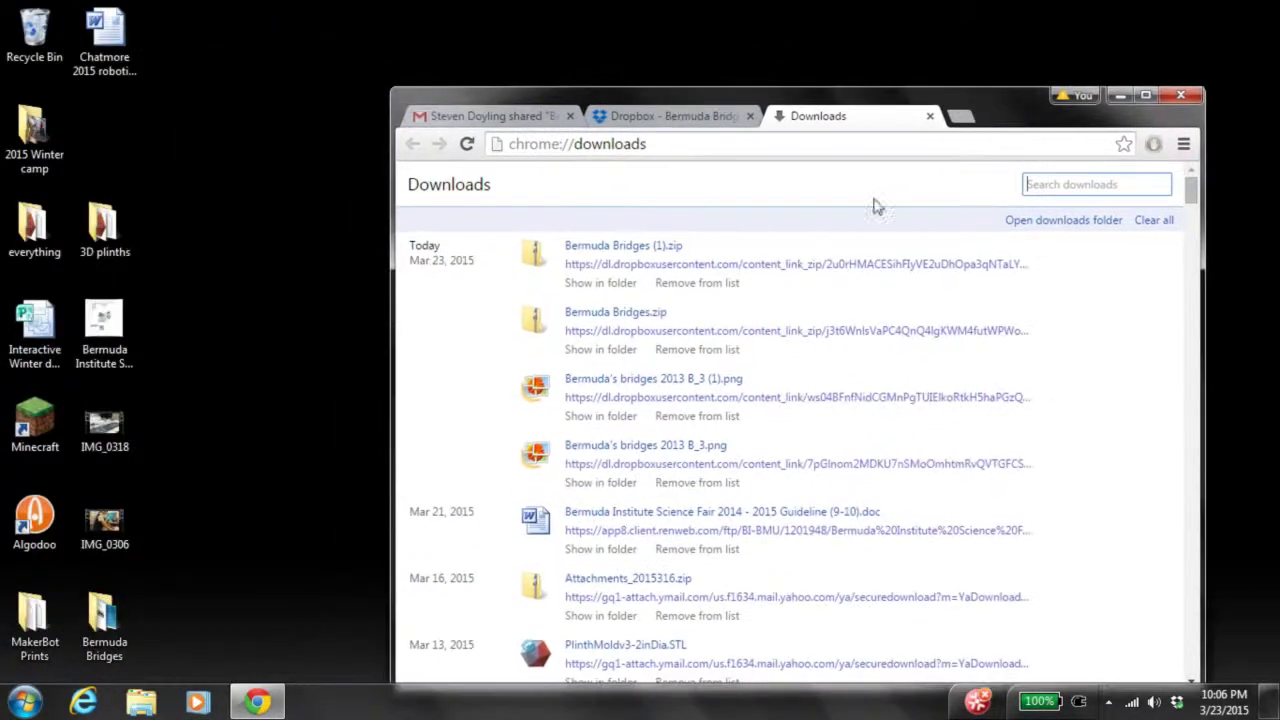
drag(612, 248, 178, 126)
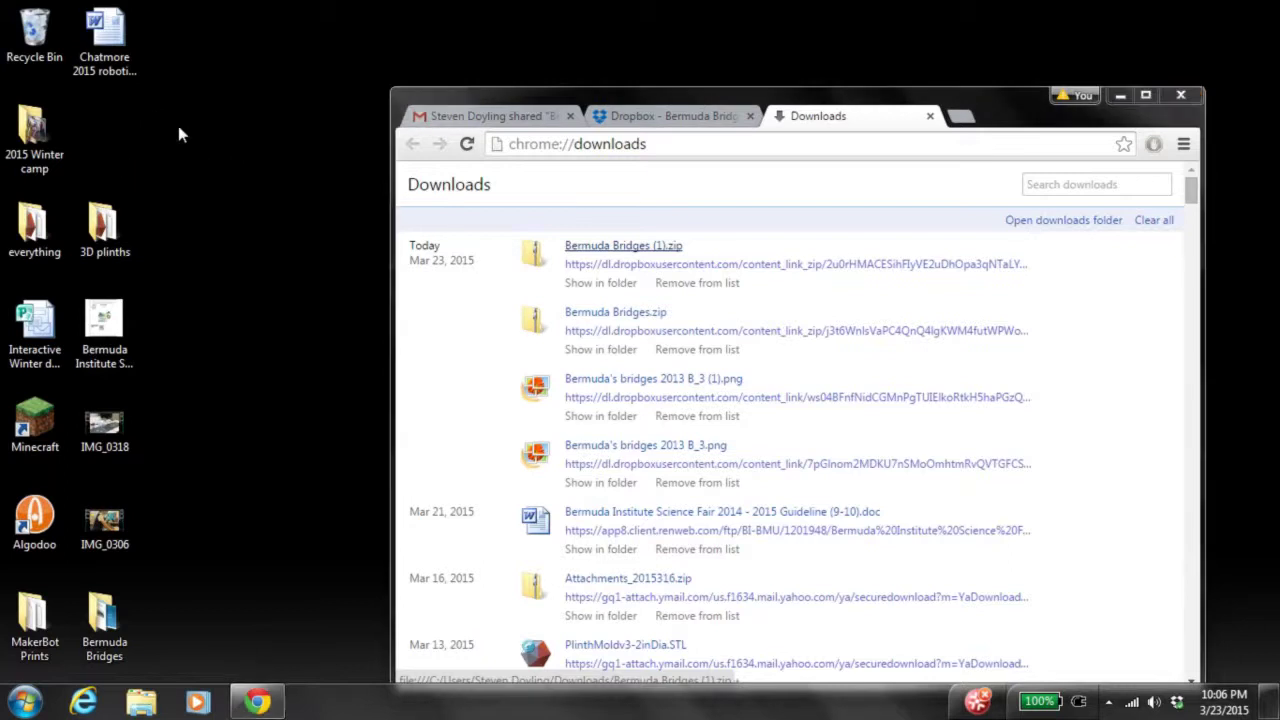
click(1146, 95)
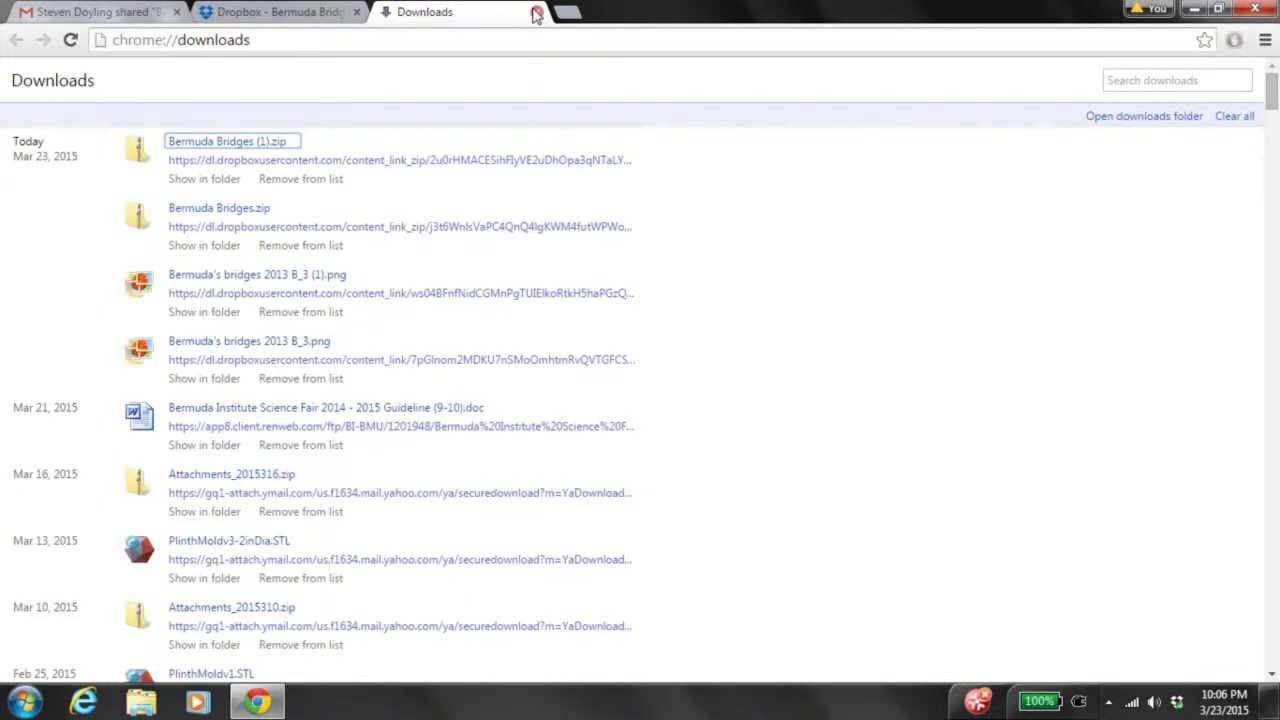
click(536, 13)
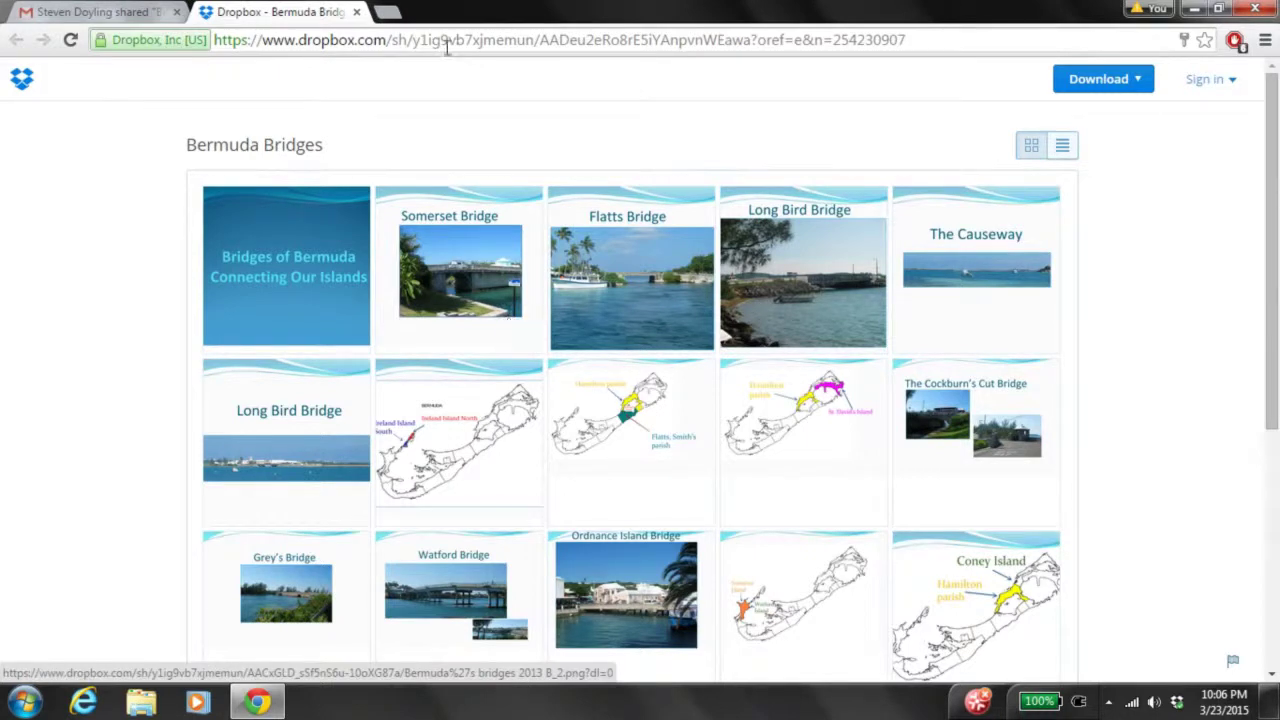
Search the web for "google slides" in a new browser tab.
click(388, 14)
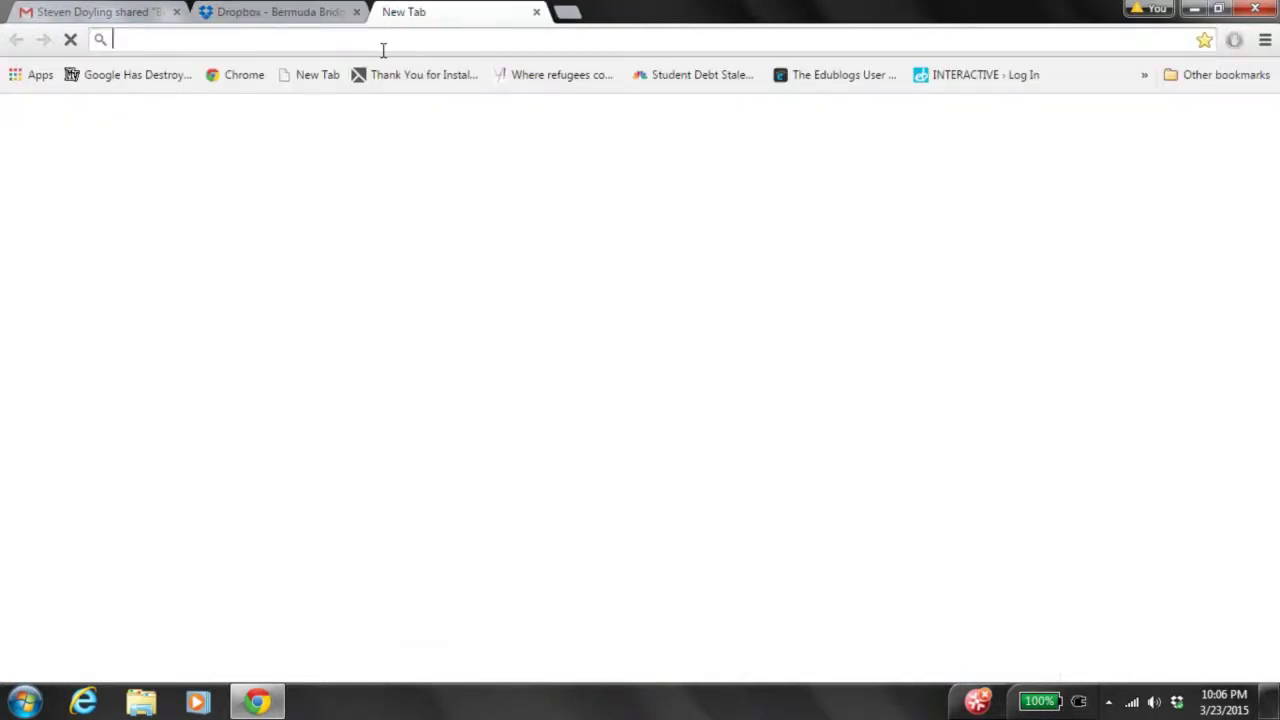
text(g)
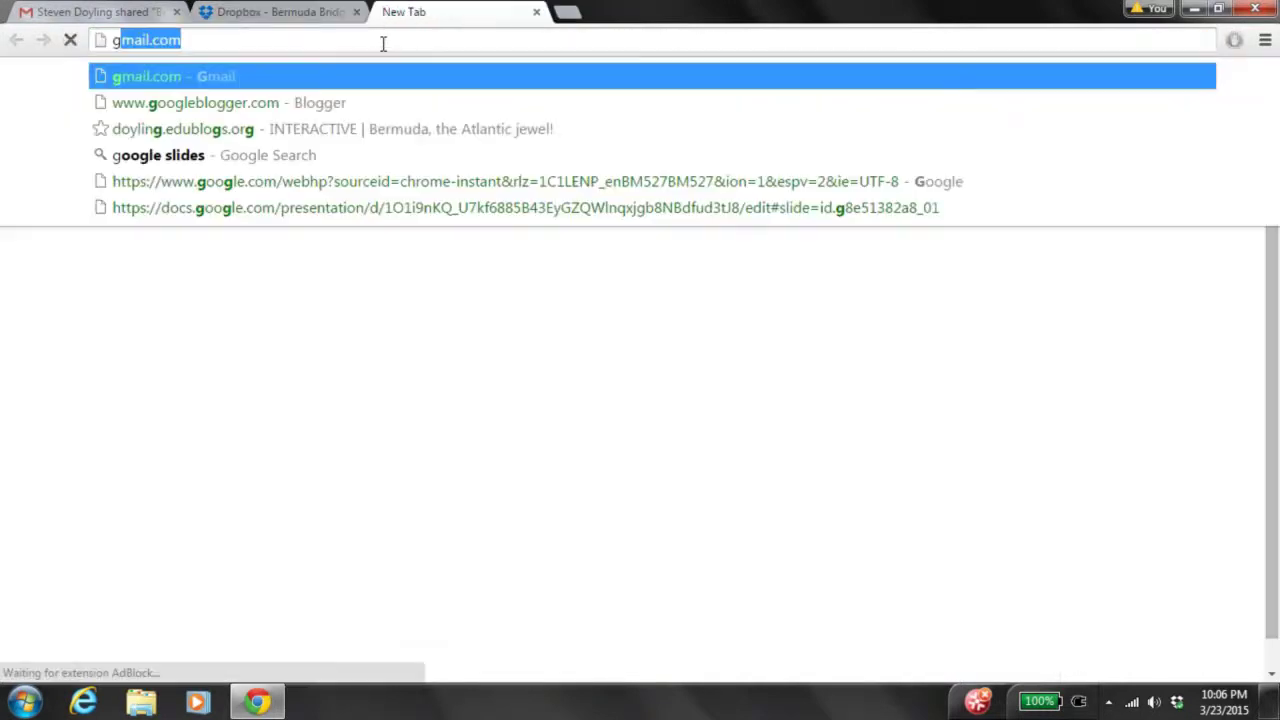
text(o)
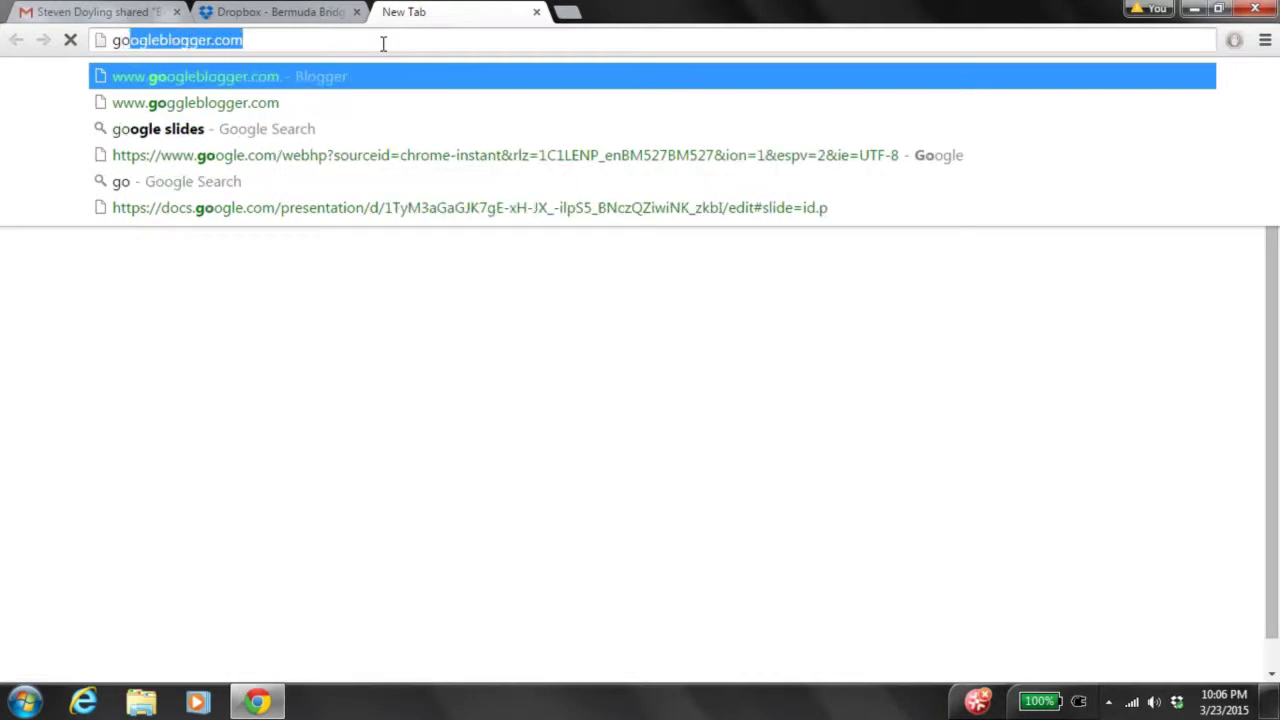
text(ogl)
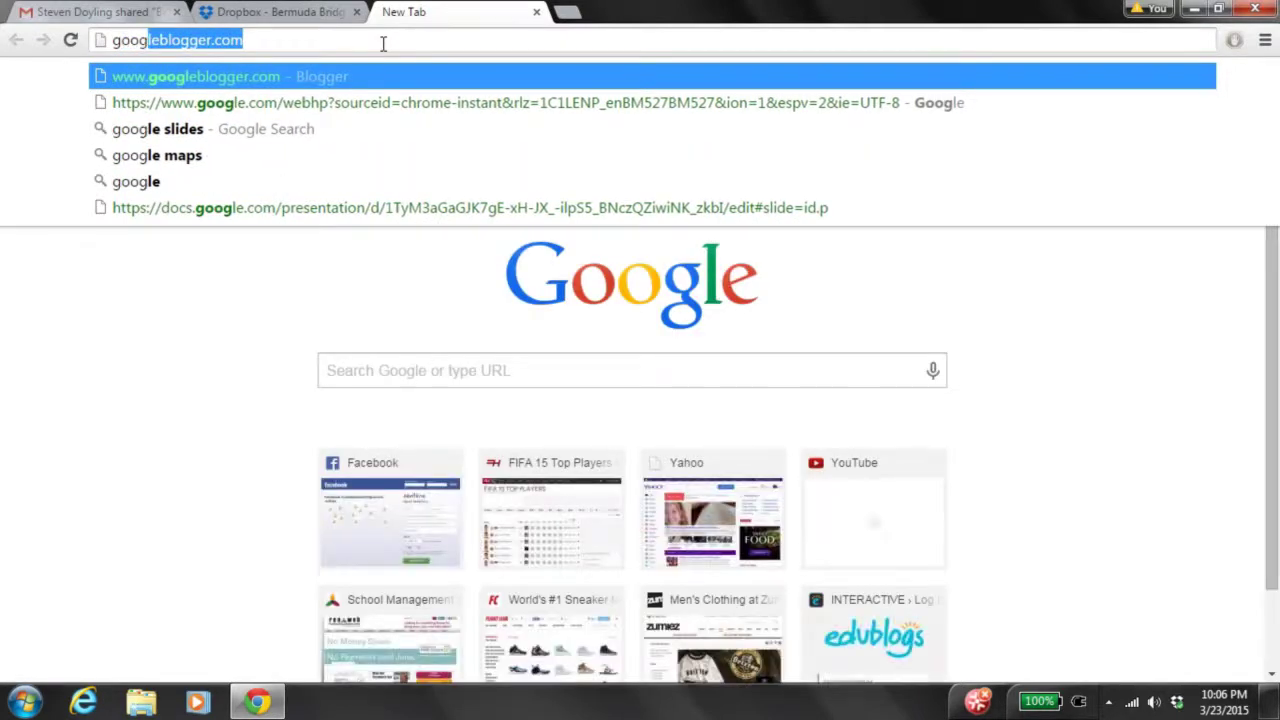
text(e sl)
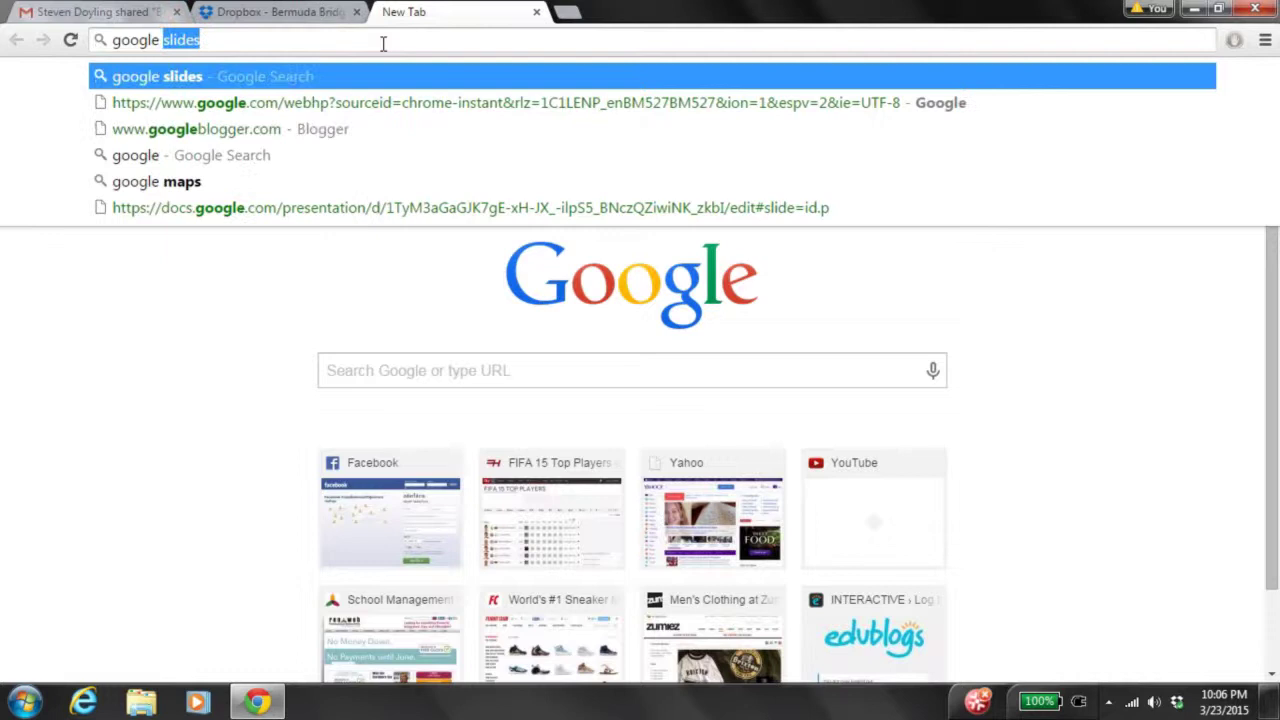
text(ides)
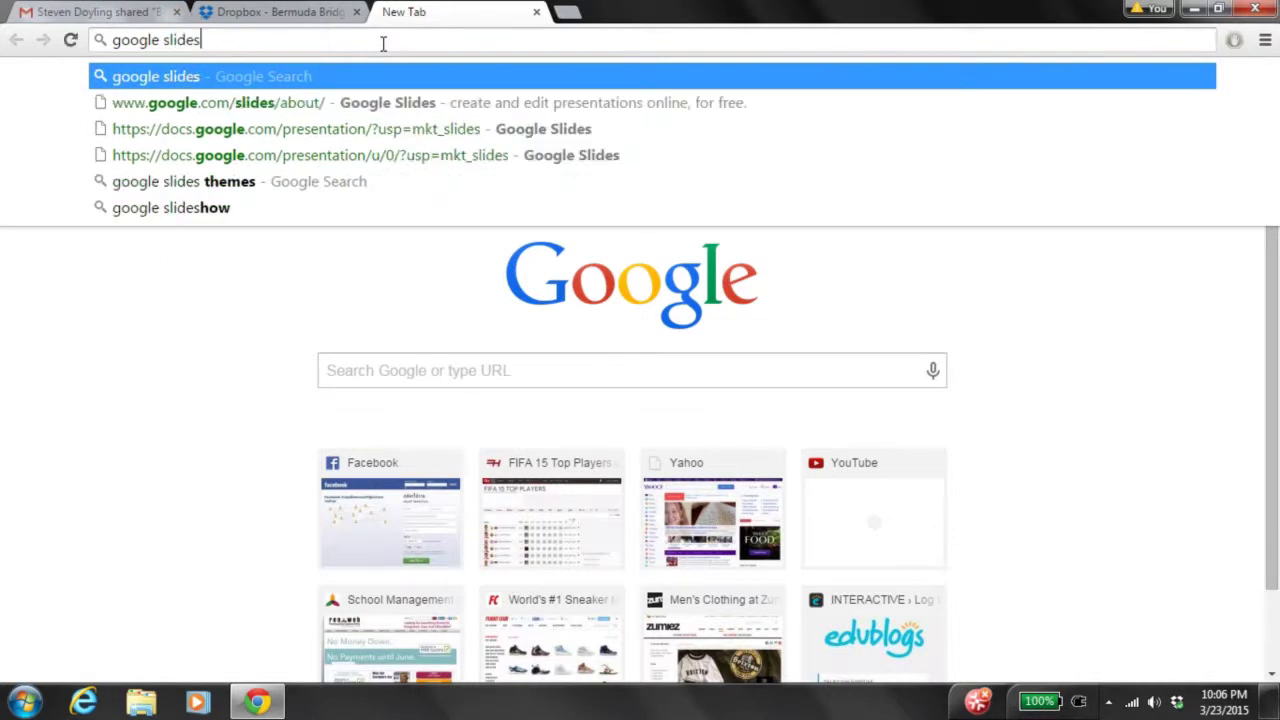
key(Return)
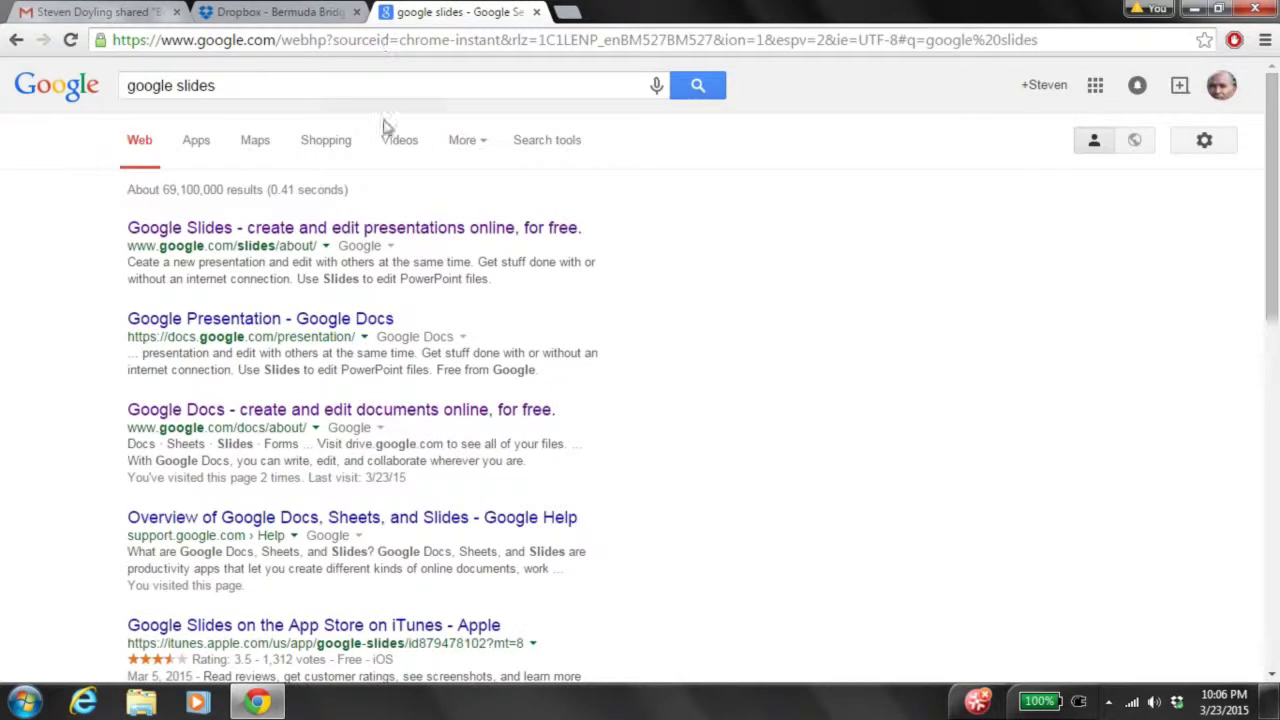
Reach the Google Slides home page through the Google Docs search result, and close the leftover Slides introduction page.
click(338, 411)
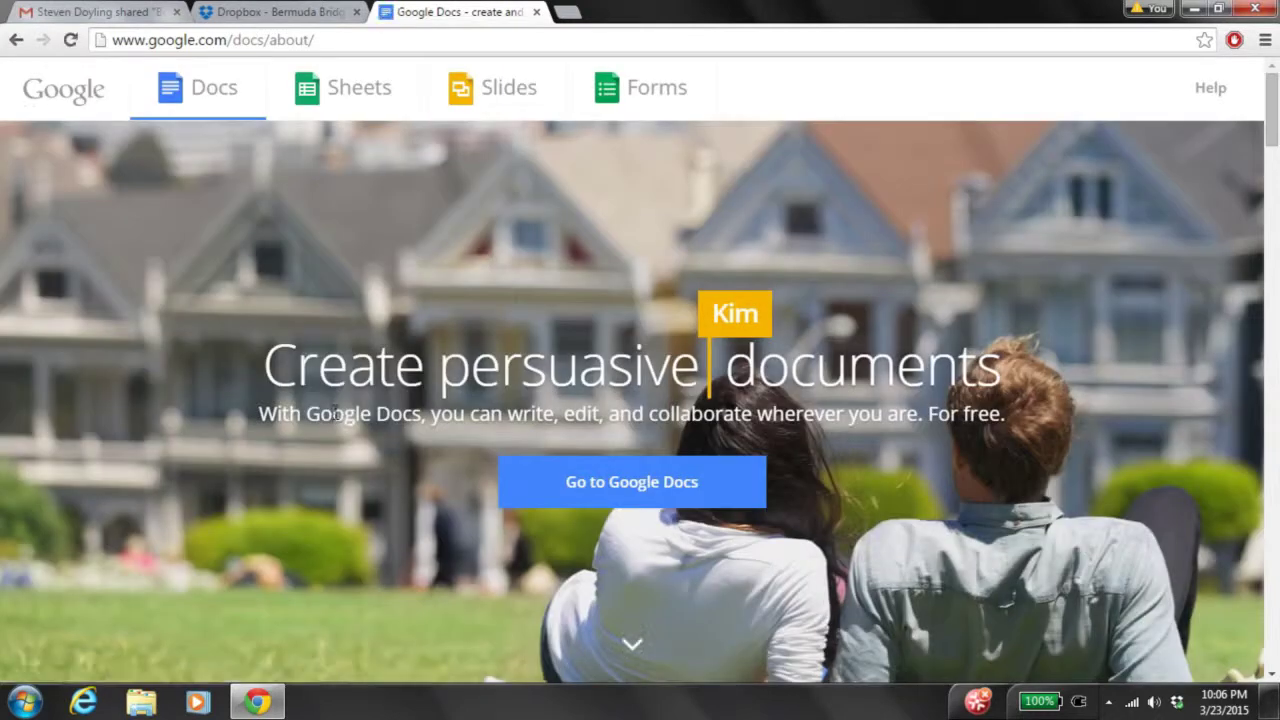
click(512, 92)
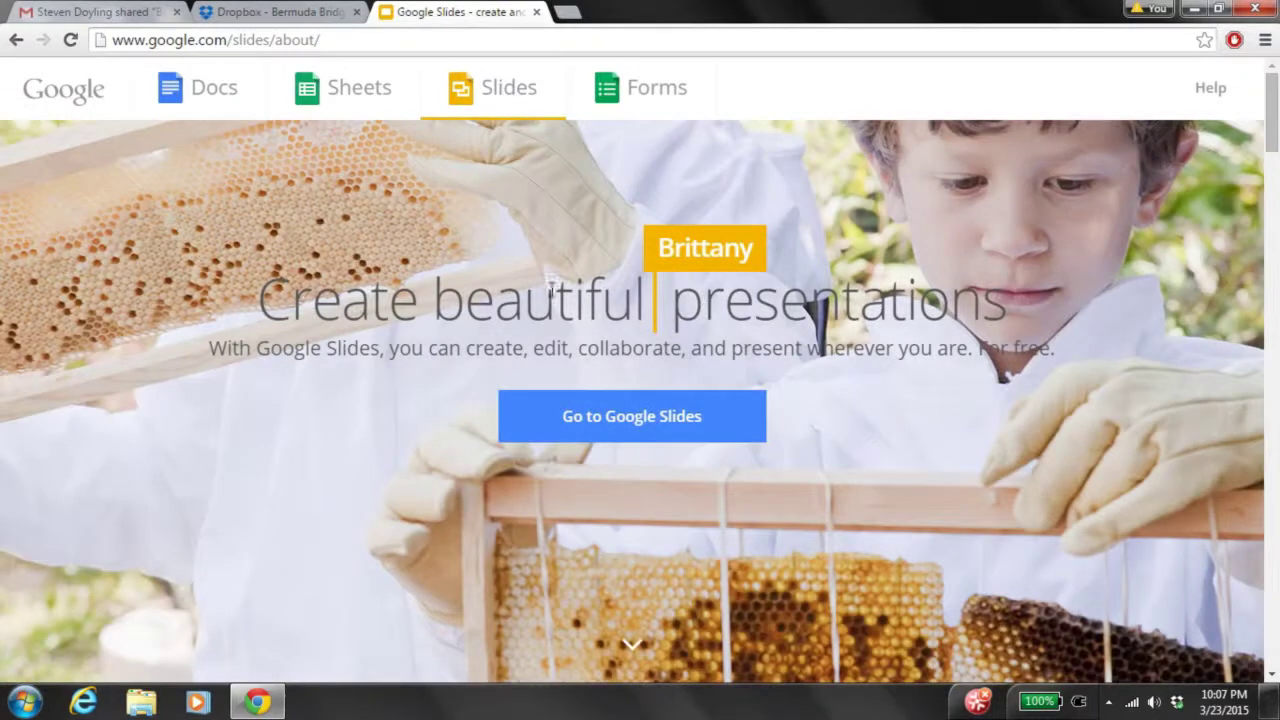
click(613, 418)
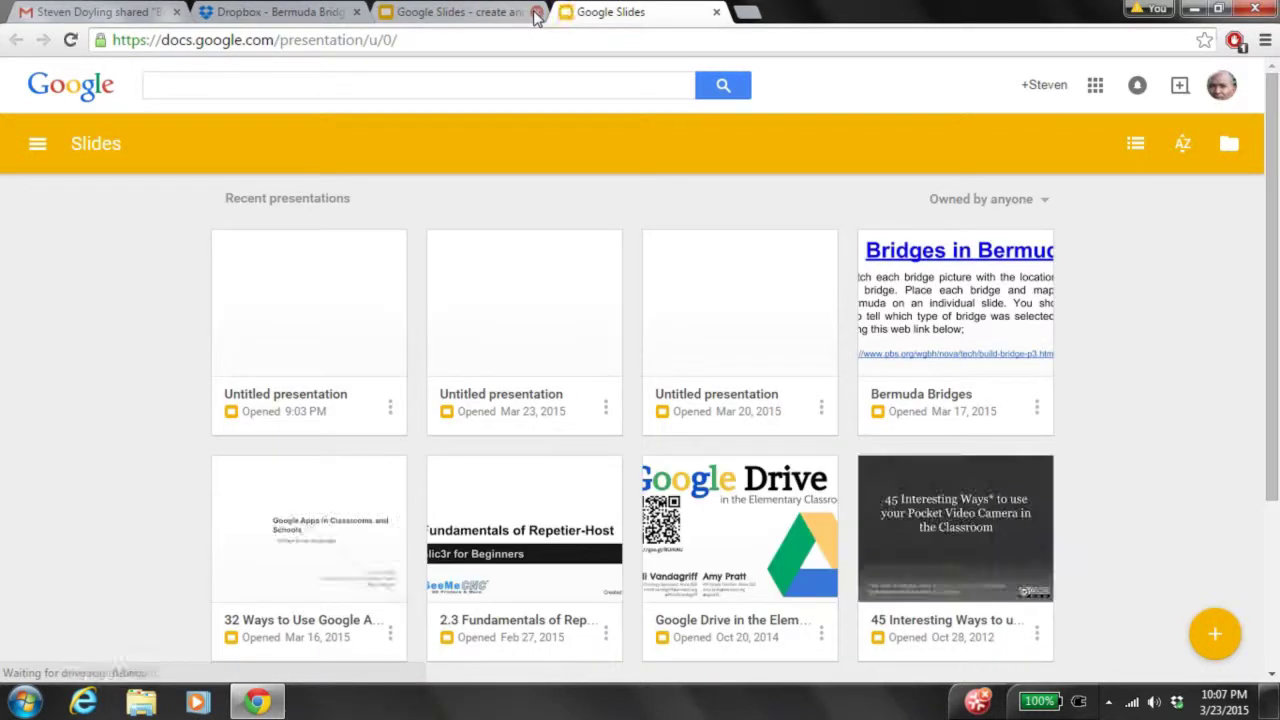
click(537, 12)
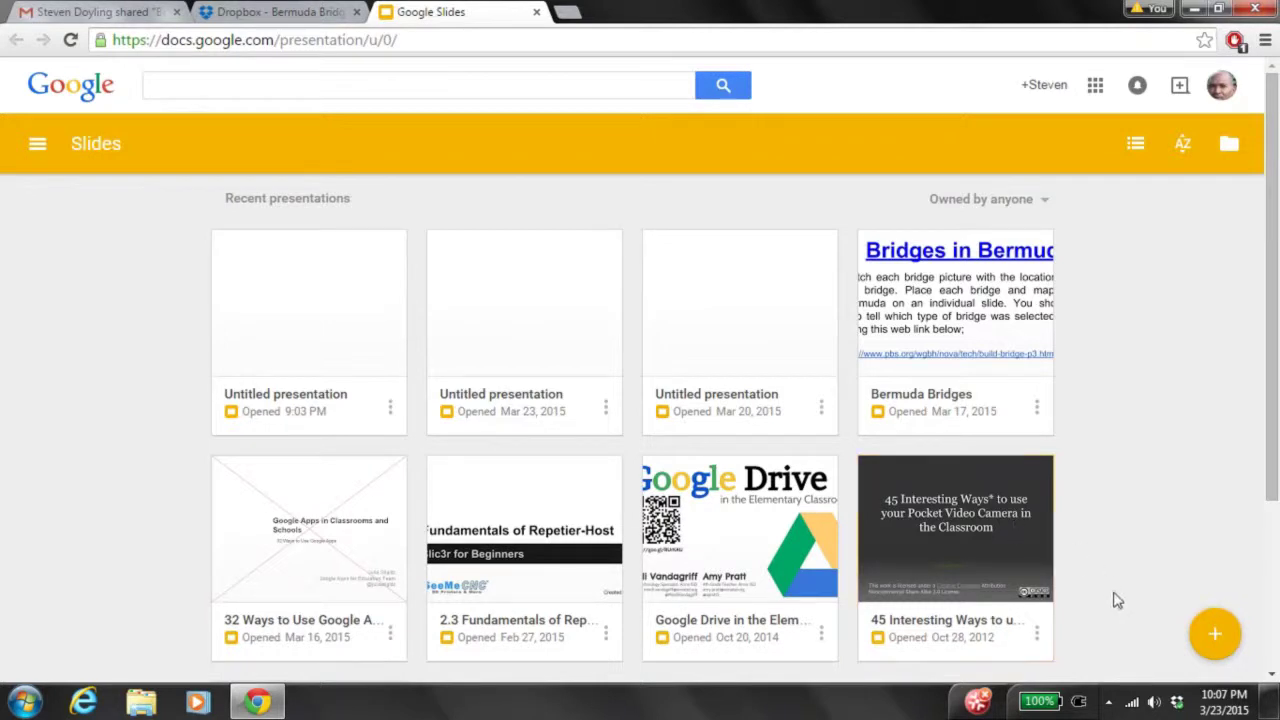
Create a new presentation with the Simple Light theme and apply the Blank layout to its first slide.
click(1203, 640)
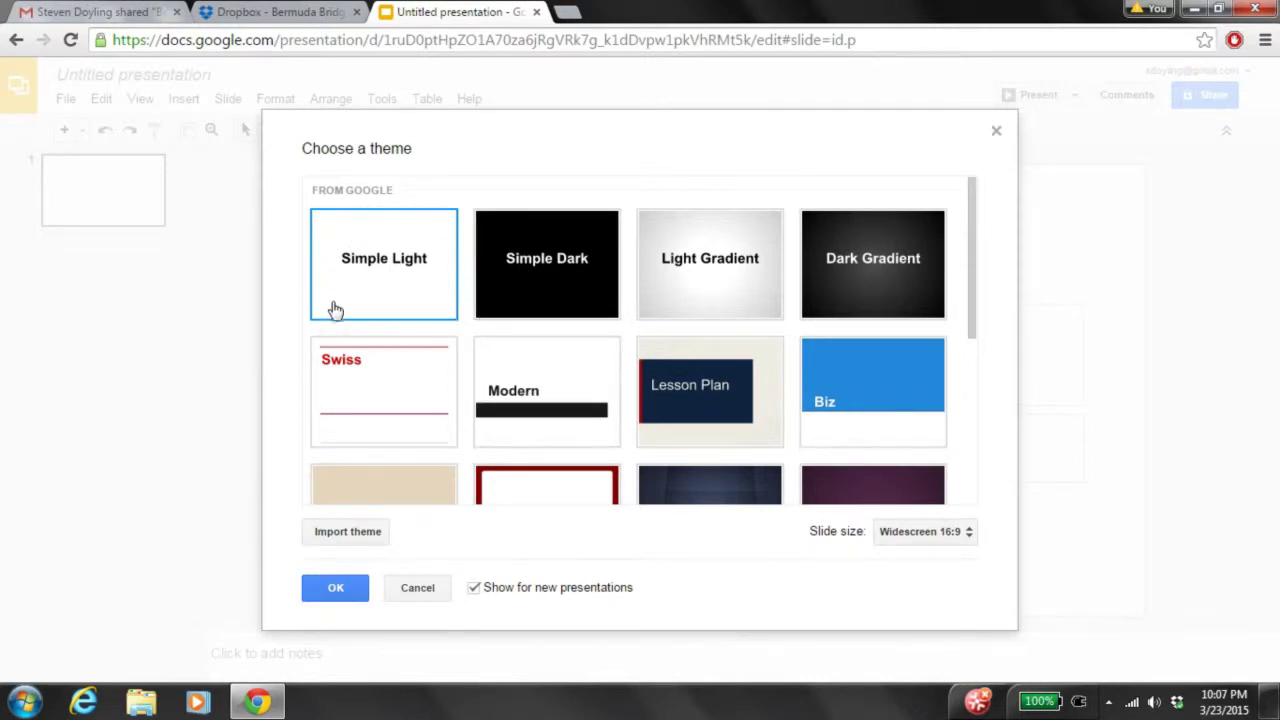
click(340, 591)
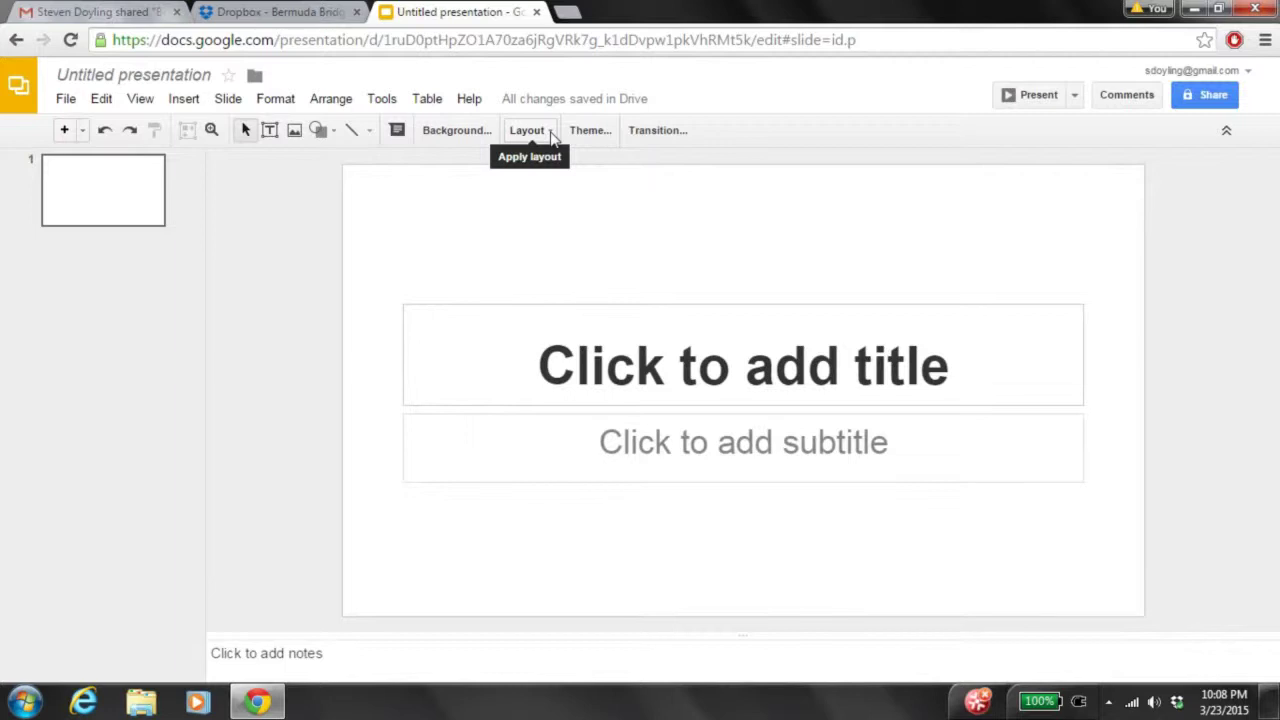
click(552, 136)
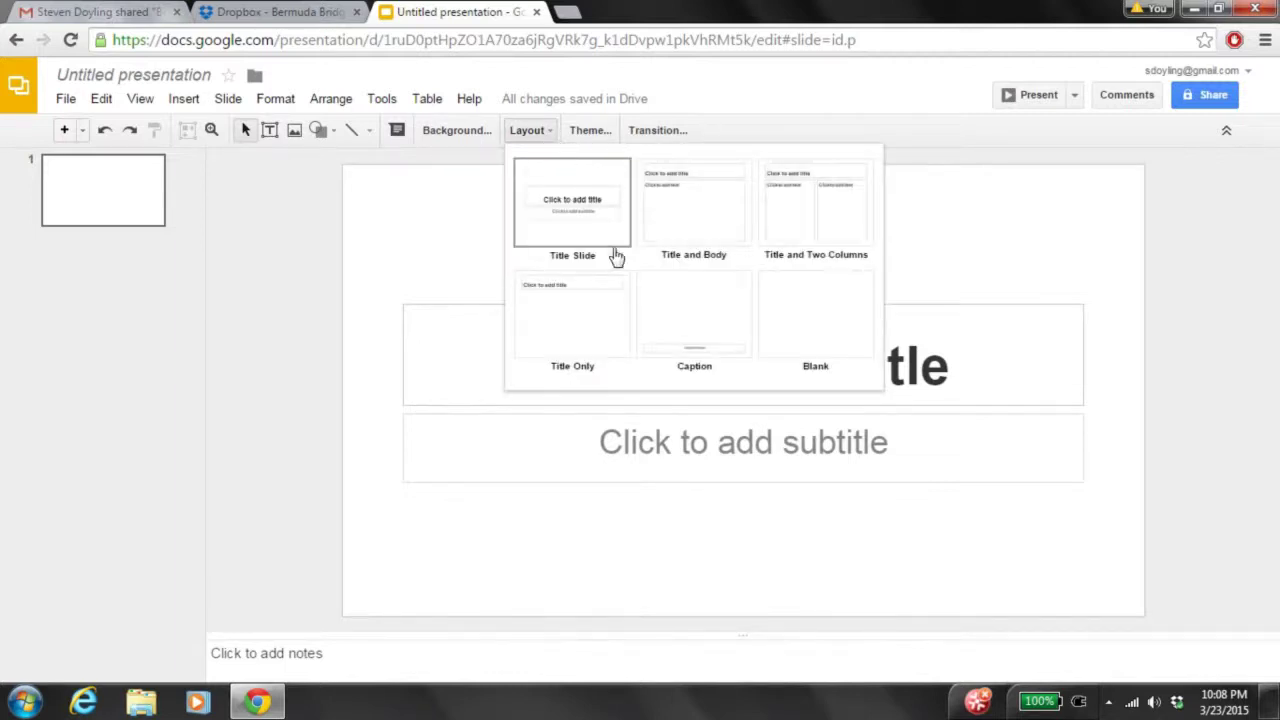
click(805, 346)
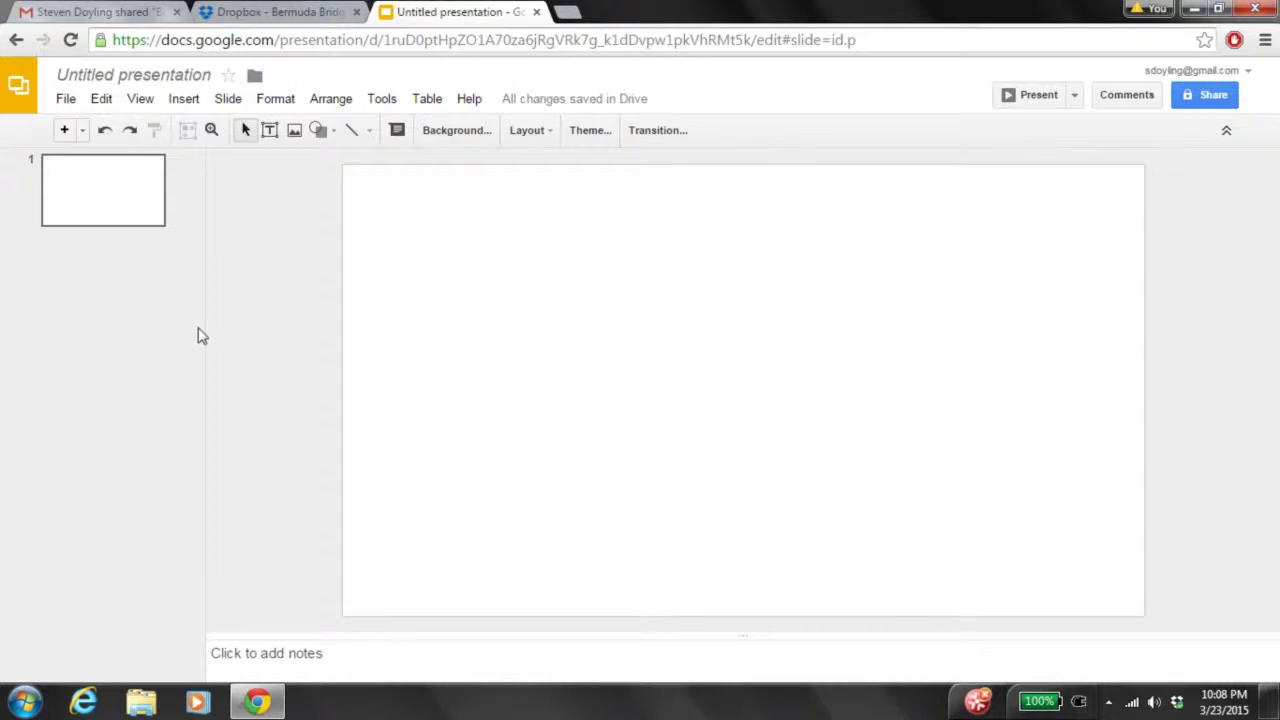
Copy the blank first slide and paste seven copies of it into the presentation.
right_click(123, 204)
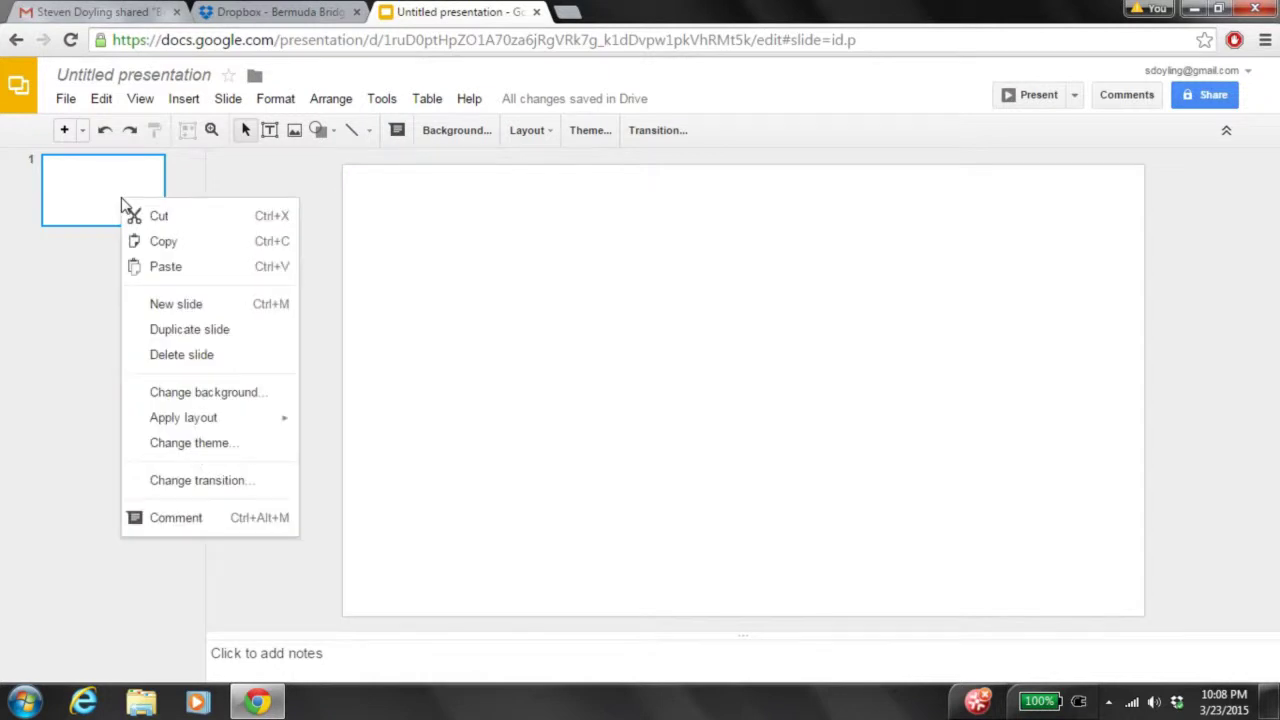
click(150, 243)
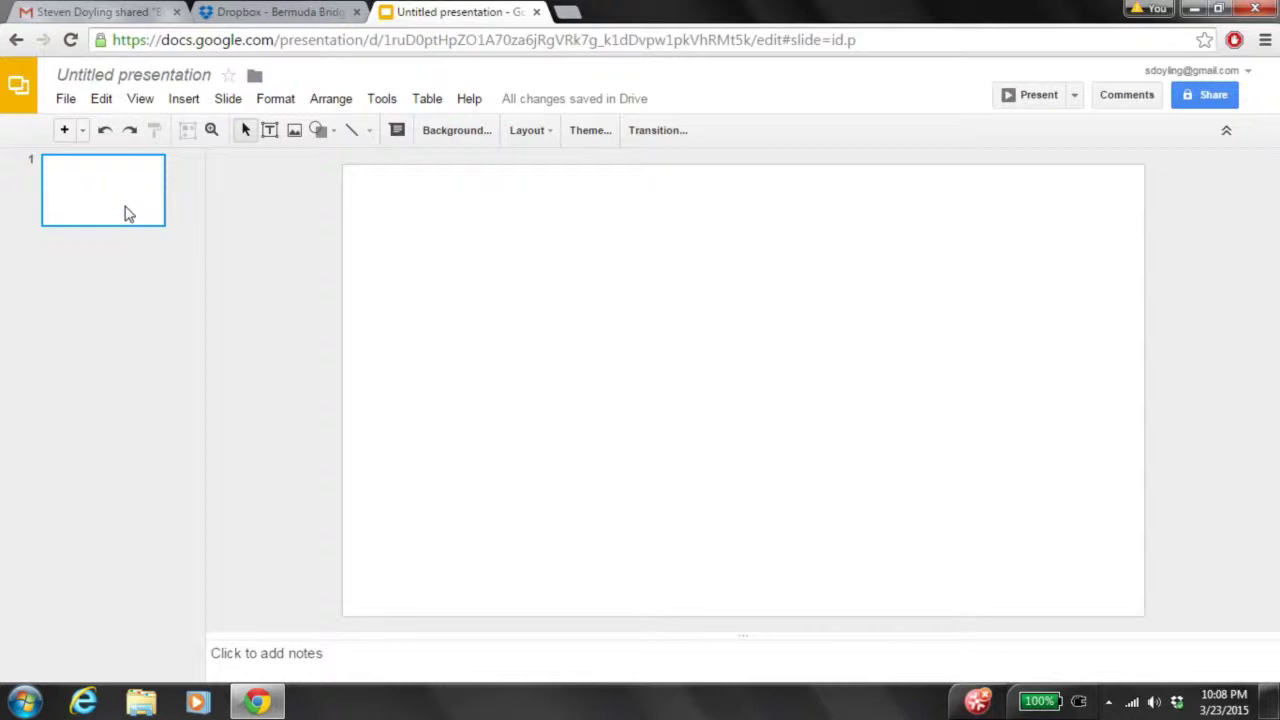
click(103, 101)
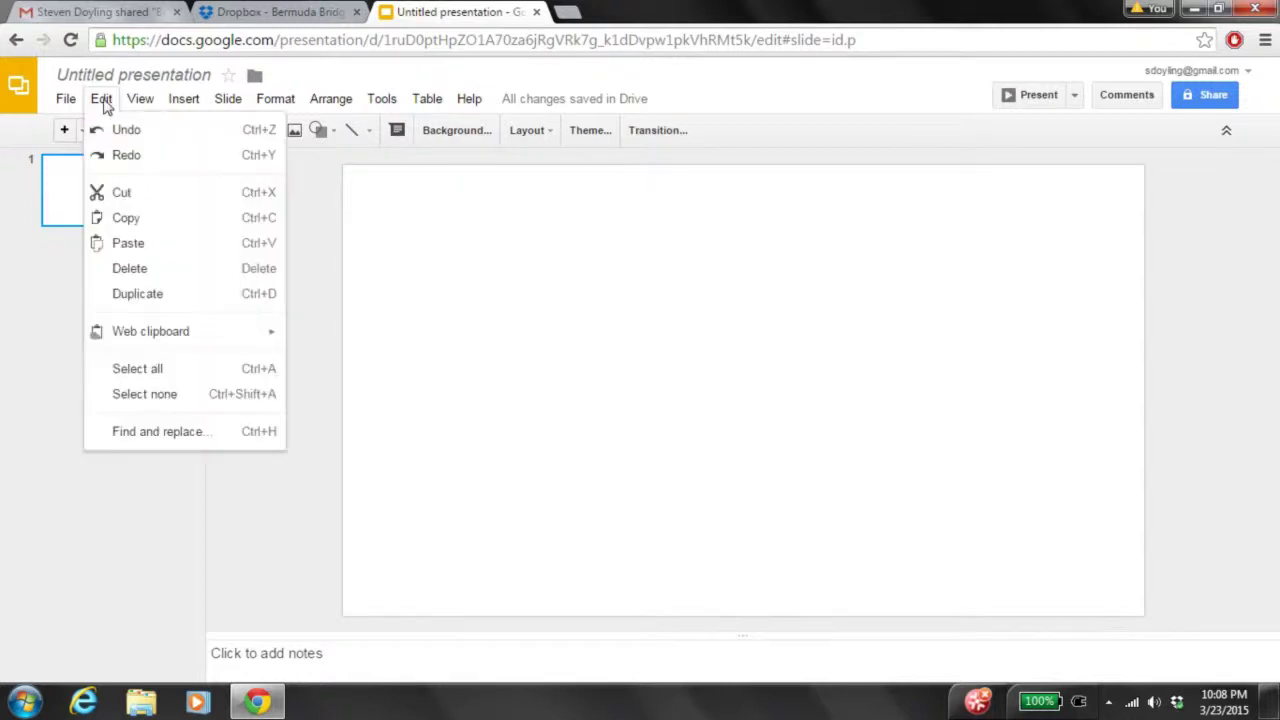
click(125, 228)
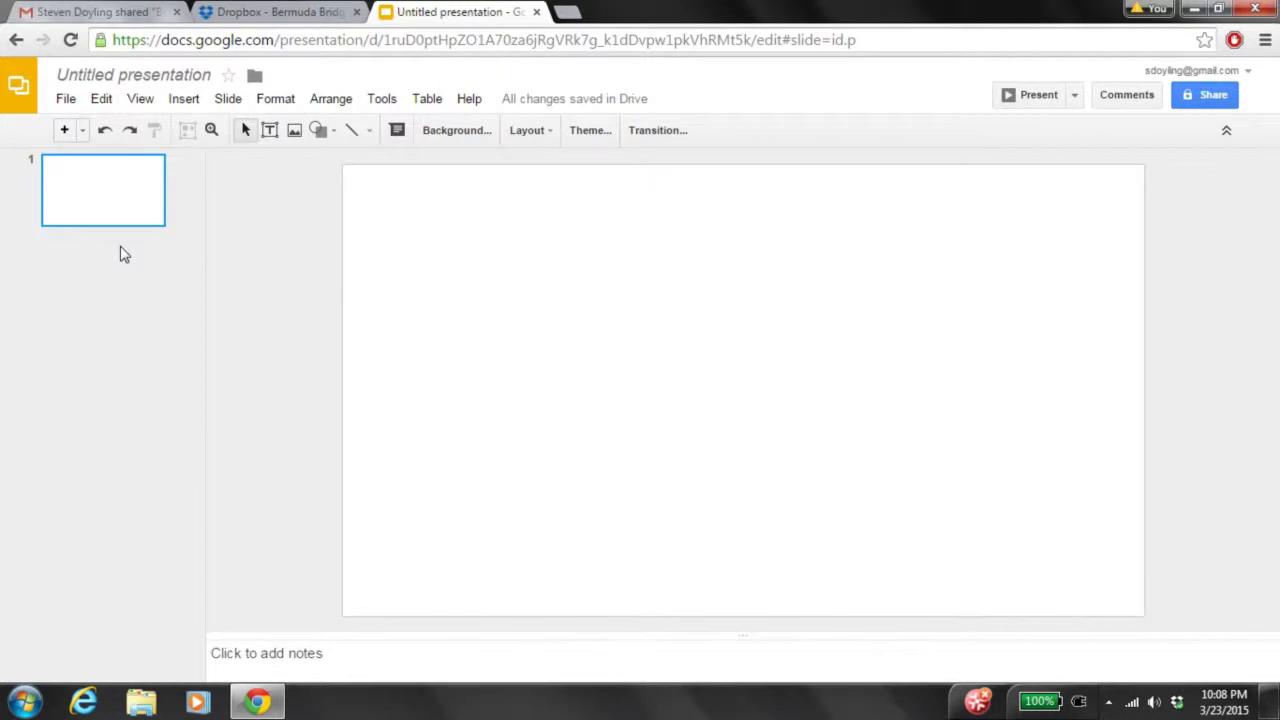
right_click(120, 254)
click(130, 316)
right_click(118, 338)
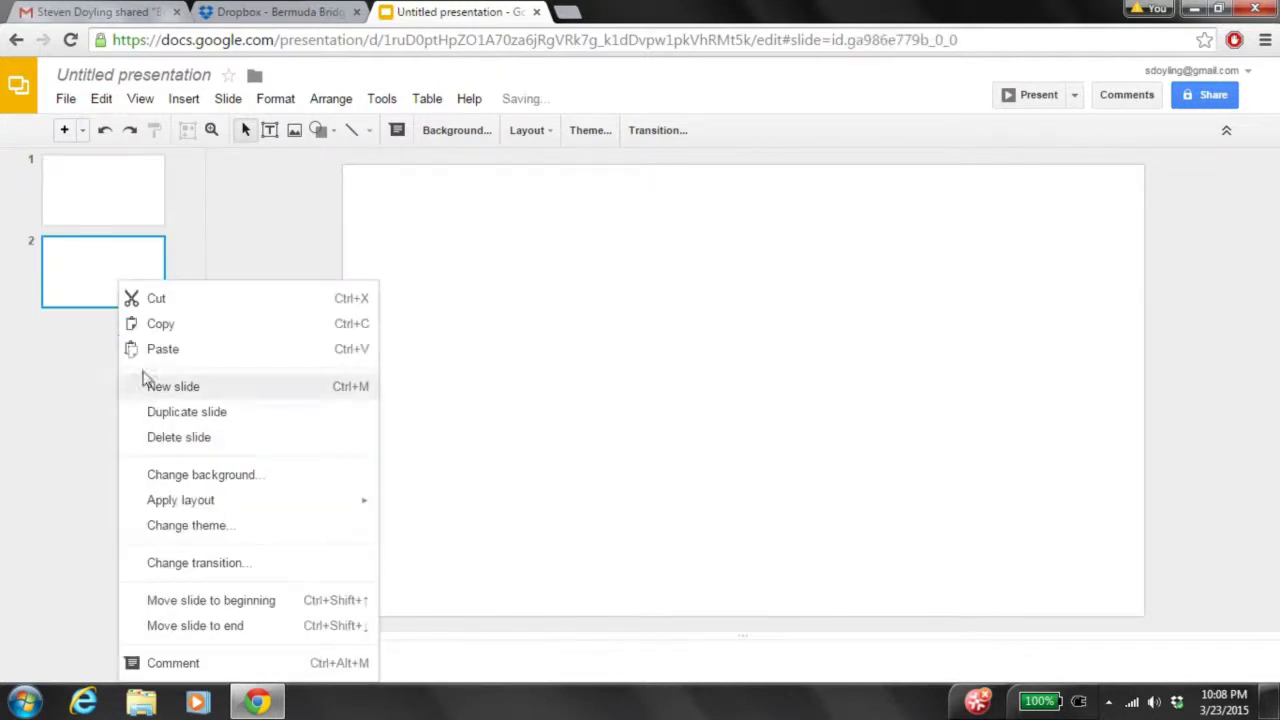
click(149, 350)
right_click(145, 350)
click(147, 349)
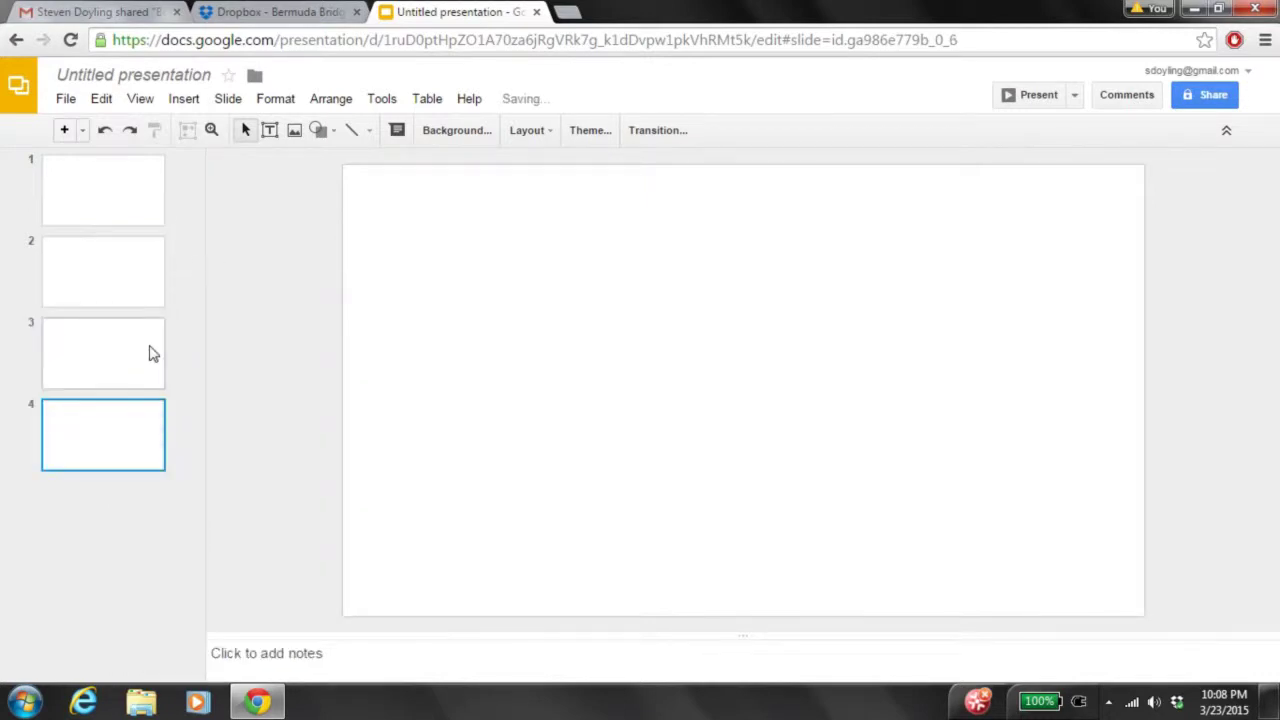
right_click(149, 353)
click(156, 350)
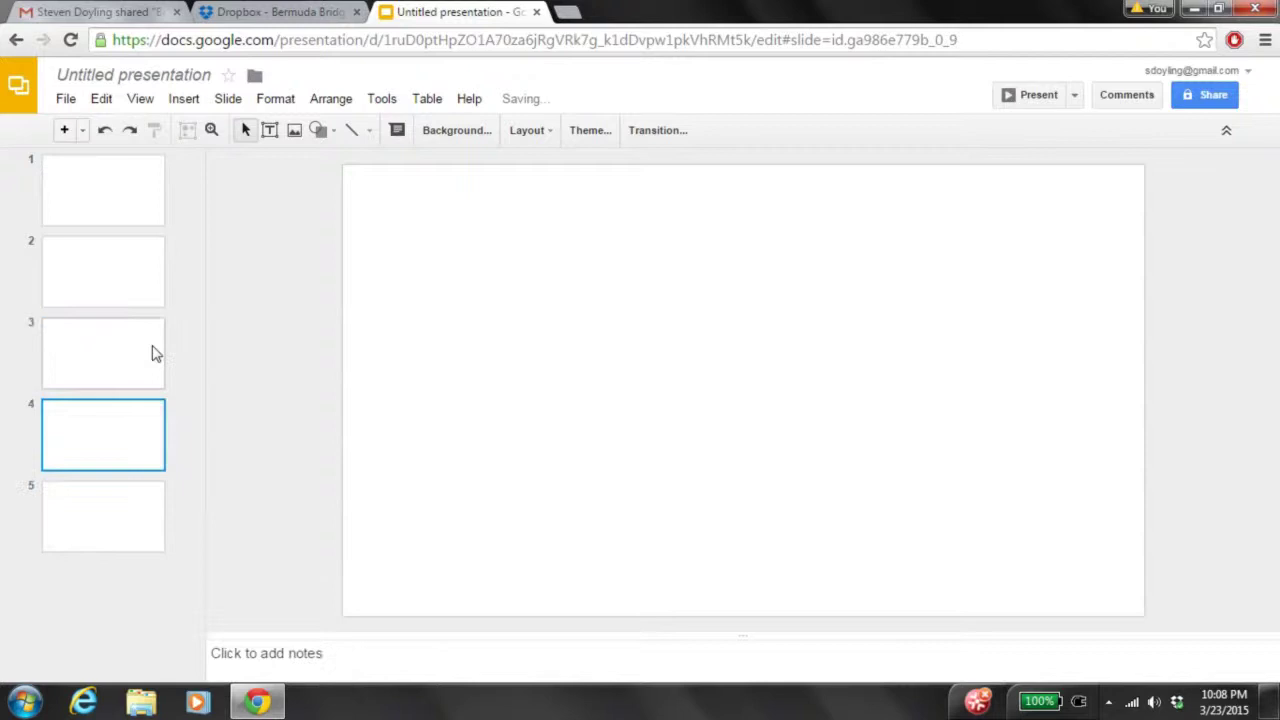
right_click(155, 352)
click(157, 350)
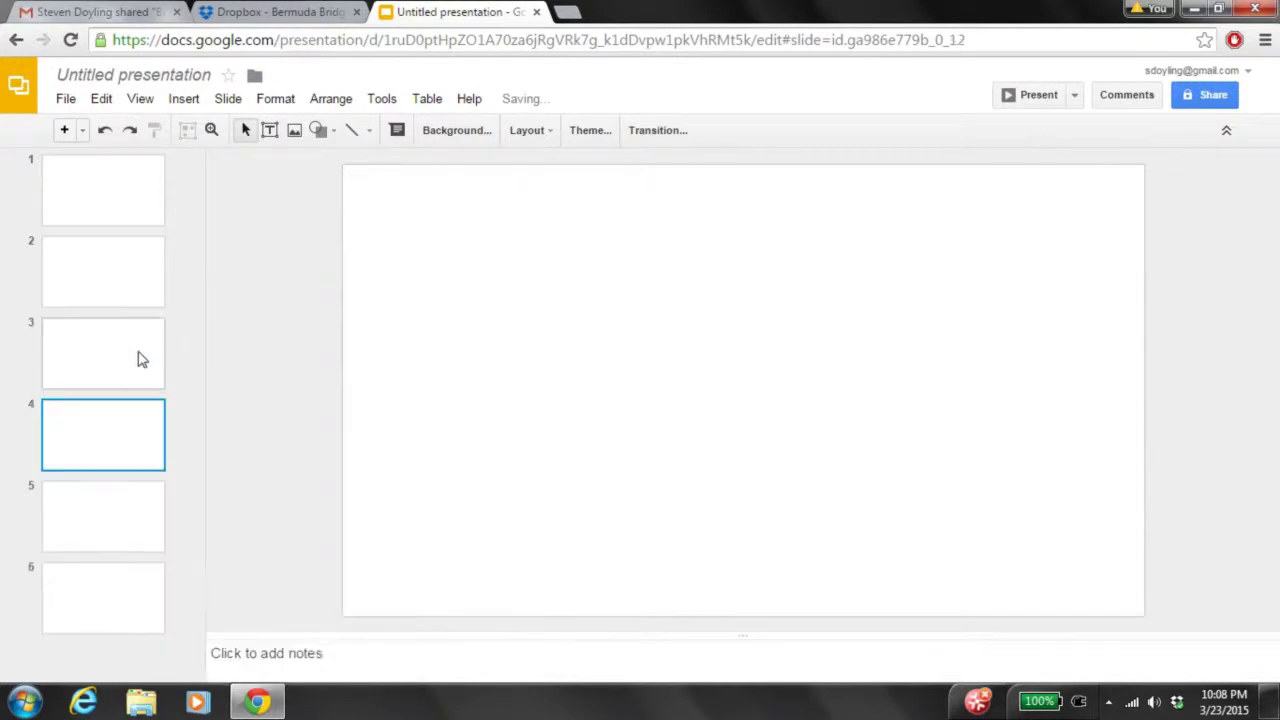
right_click(141, 359)
click(148, 349)
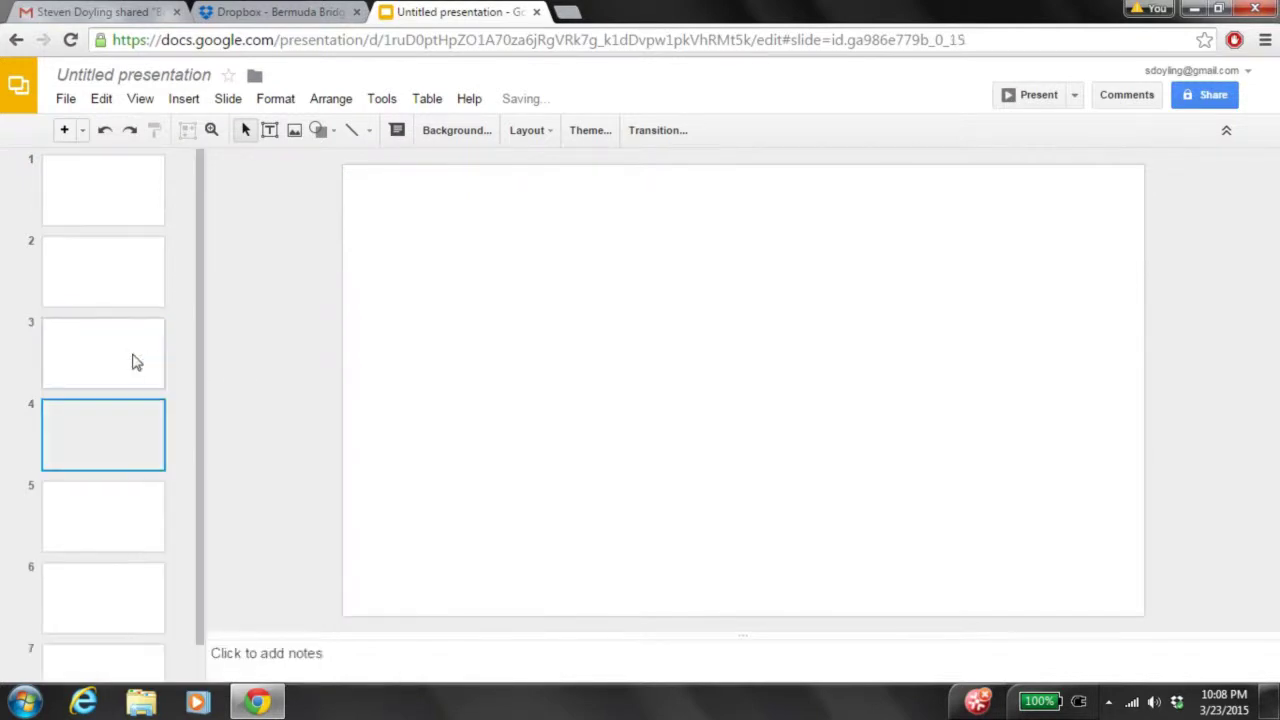
right_click(135, 362)
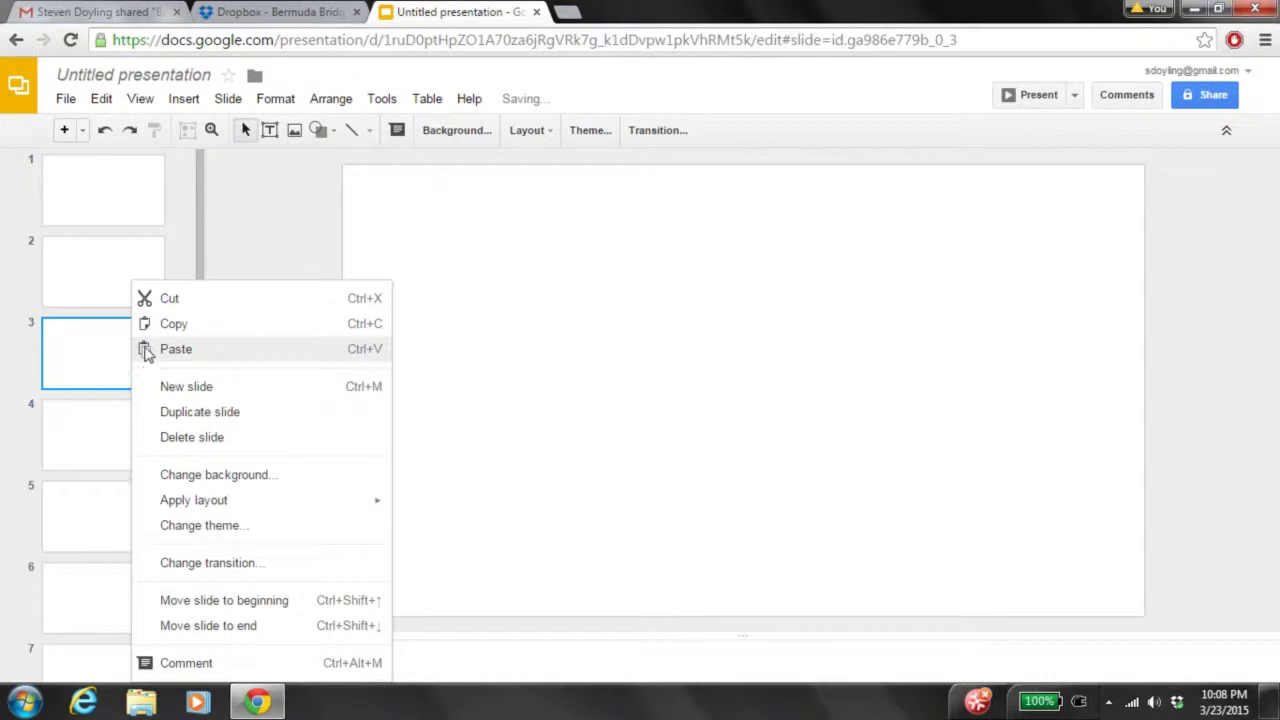
click(145, 350)
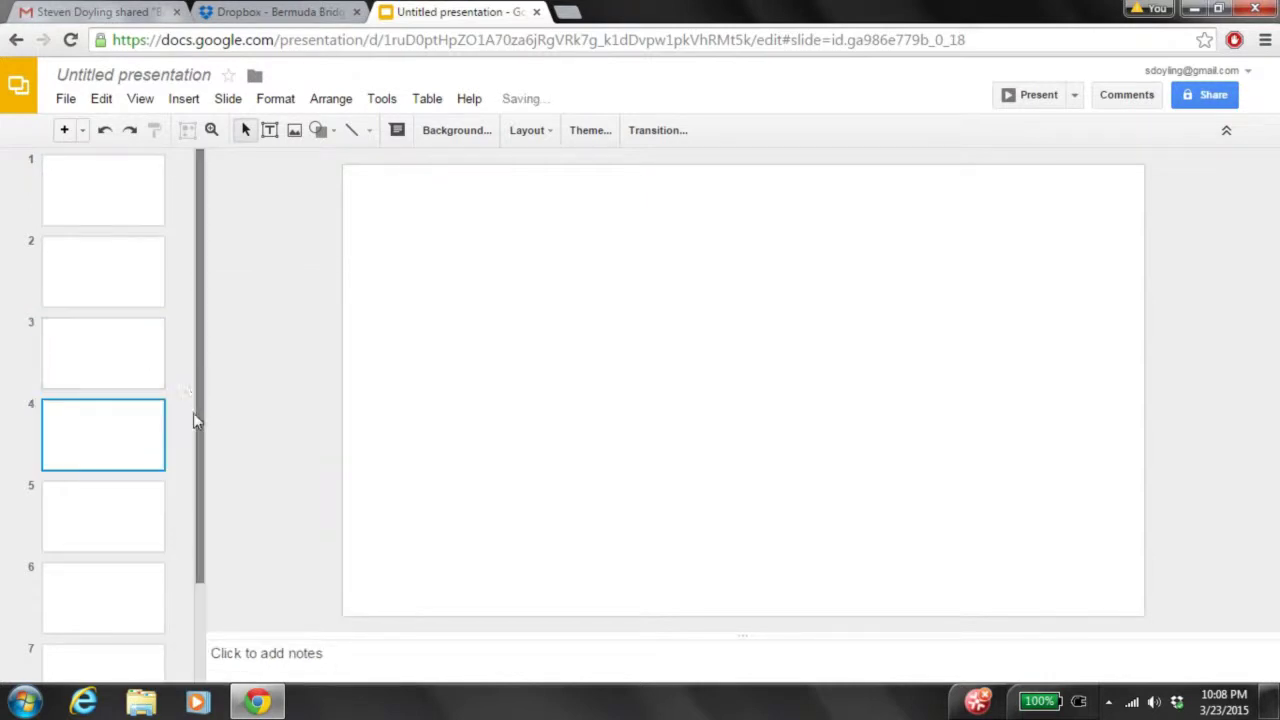
drag(206, 426, 206, 640)
drag(219, 406, 217, 274)
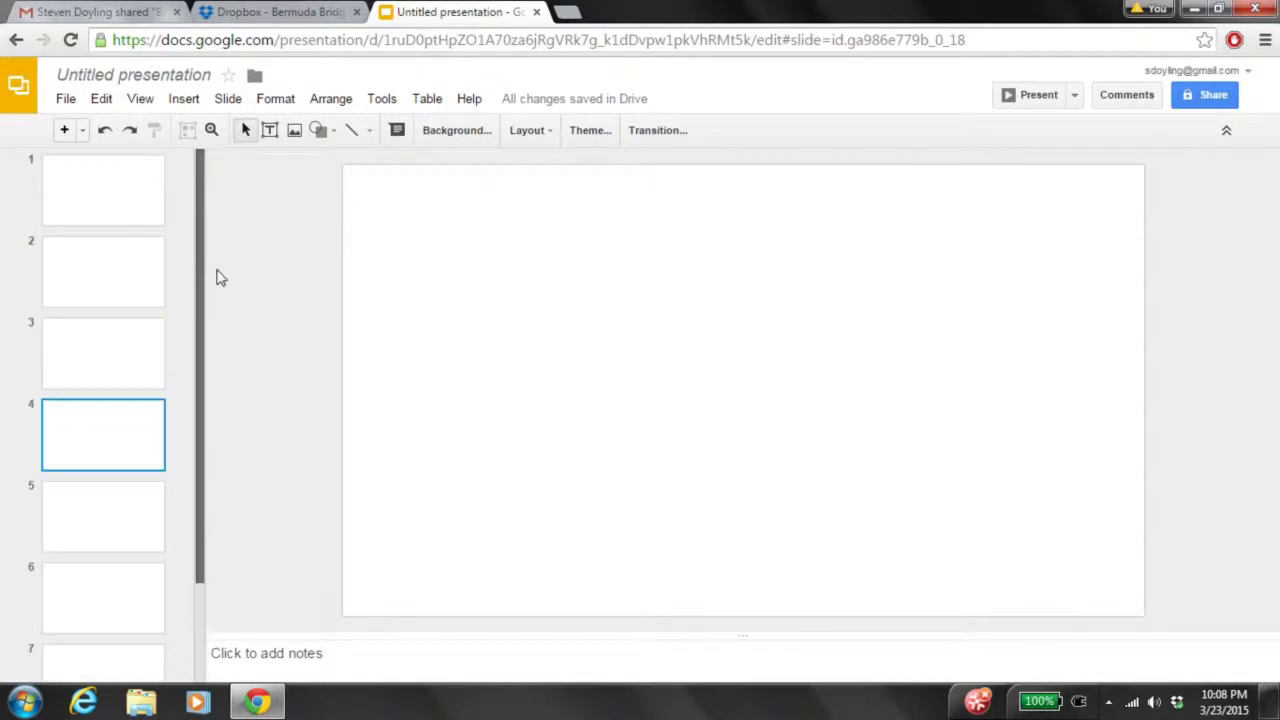
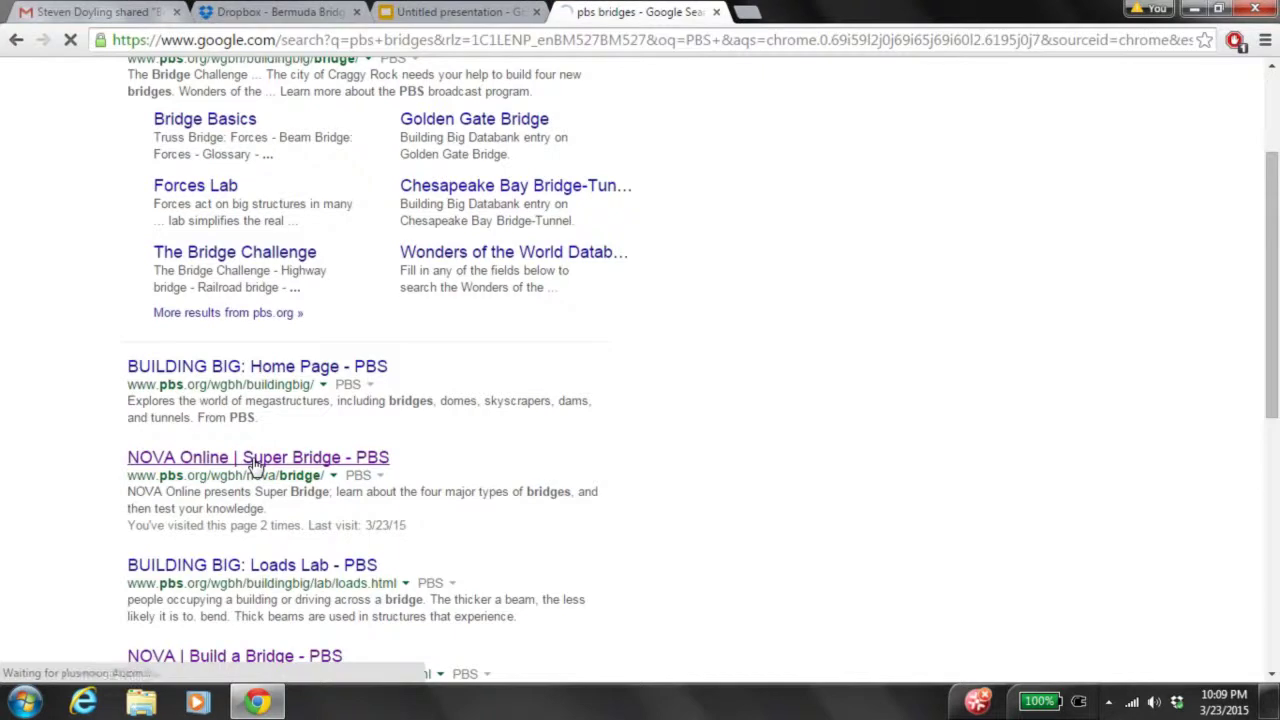
Open the NOVA Super Bridge site from the PBS search results and go to the "Do Your Homework" page of Build a Bridge.
click(270, 460)
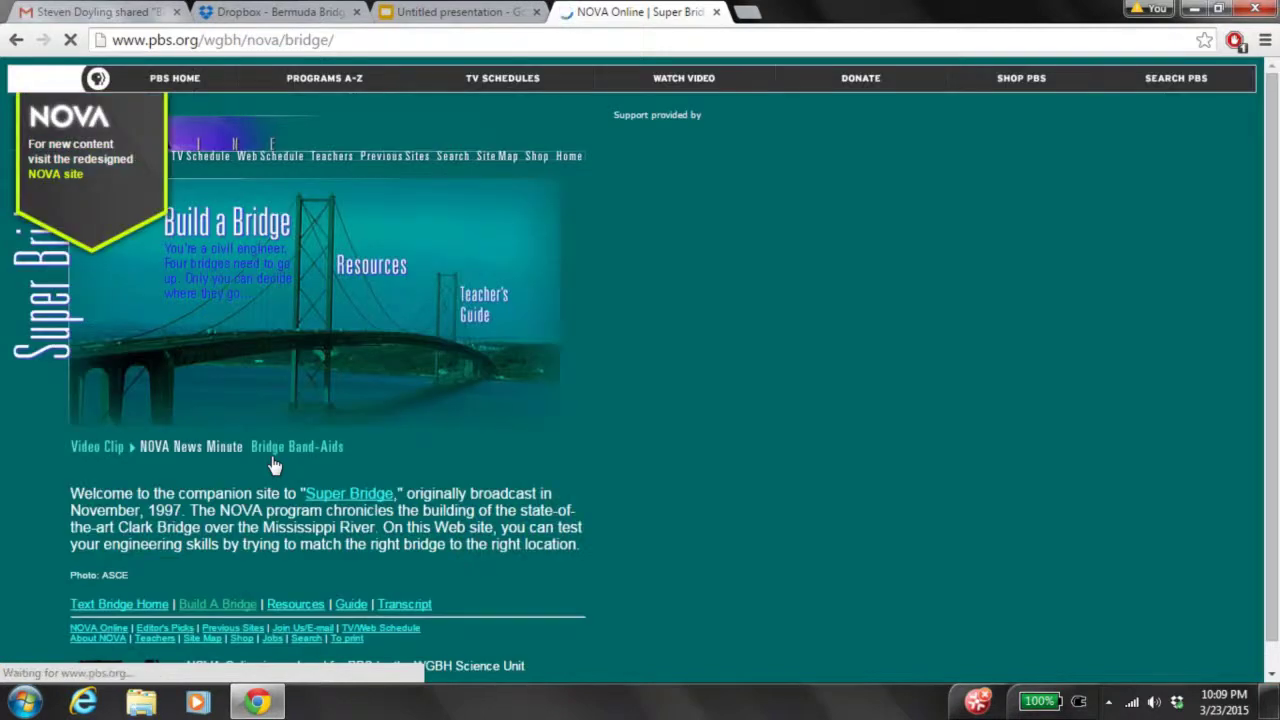
click(237, 605)
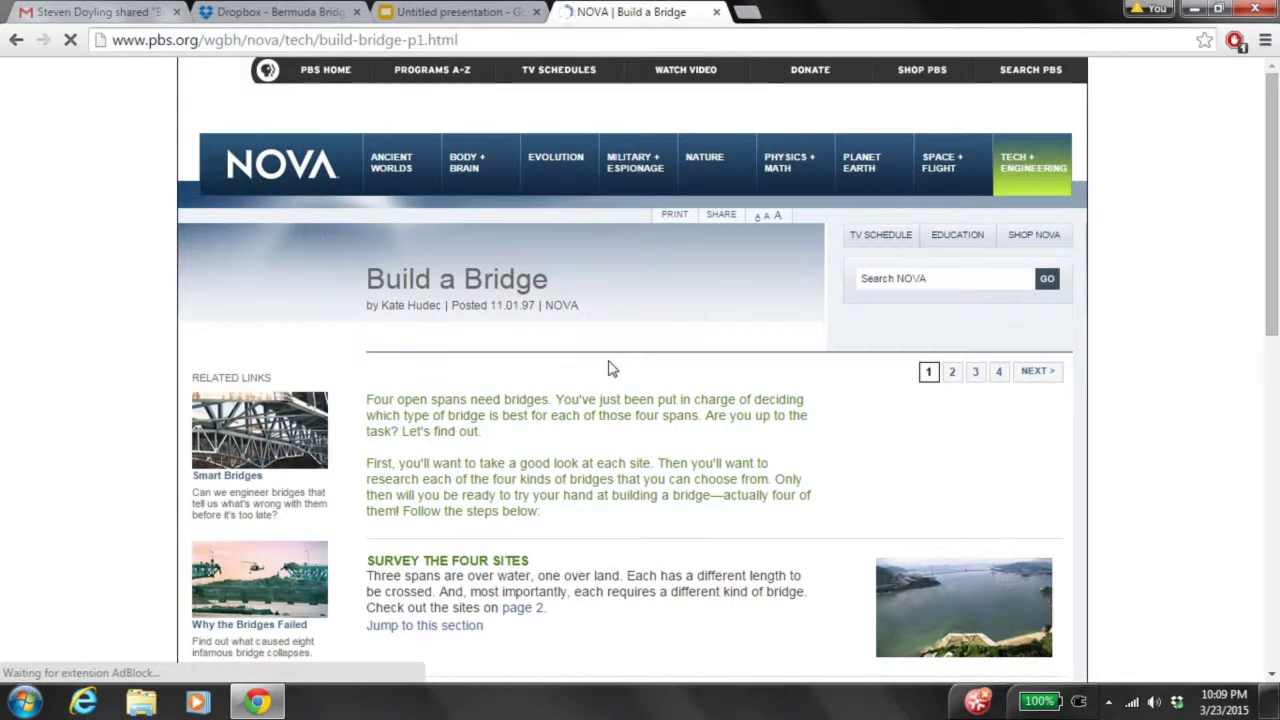
drag(1275, 247, 1272, 407)
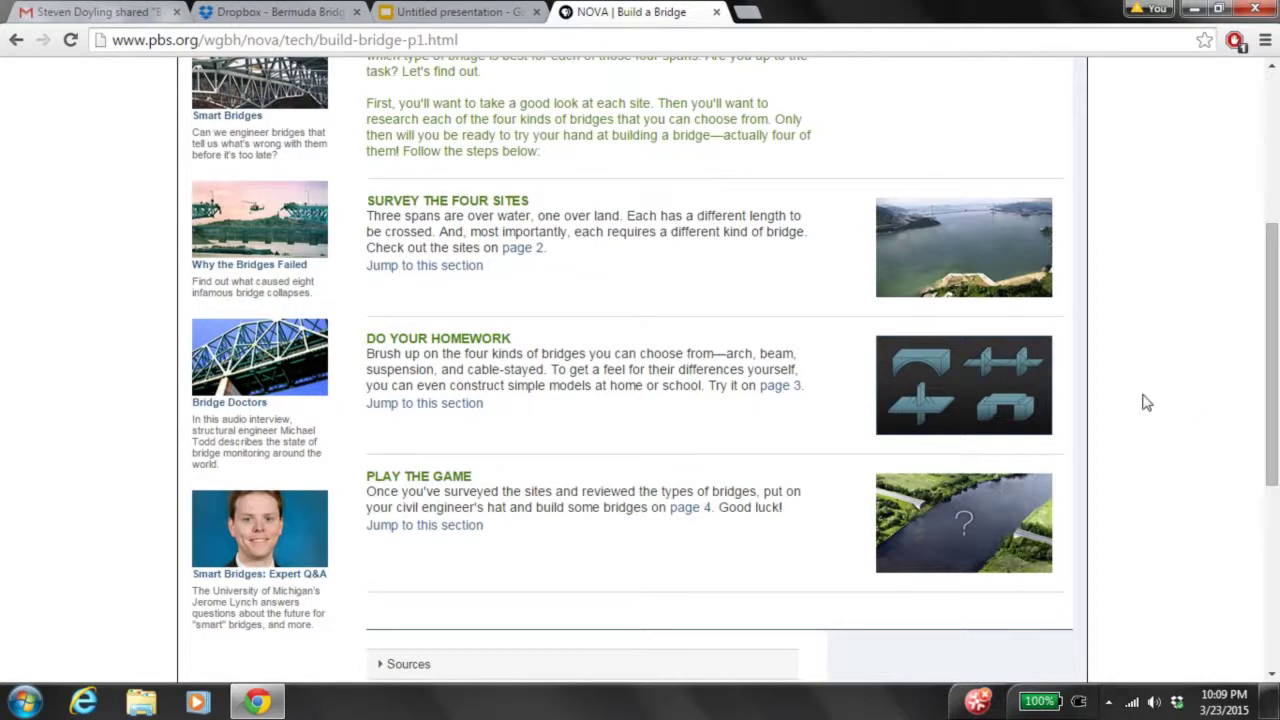
click(982, 400)
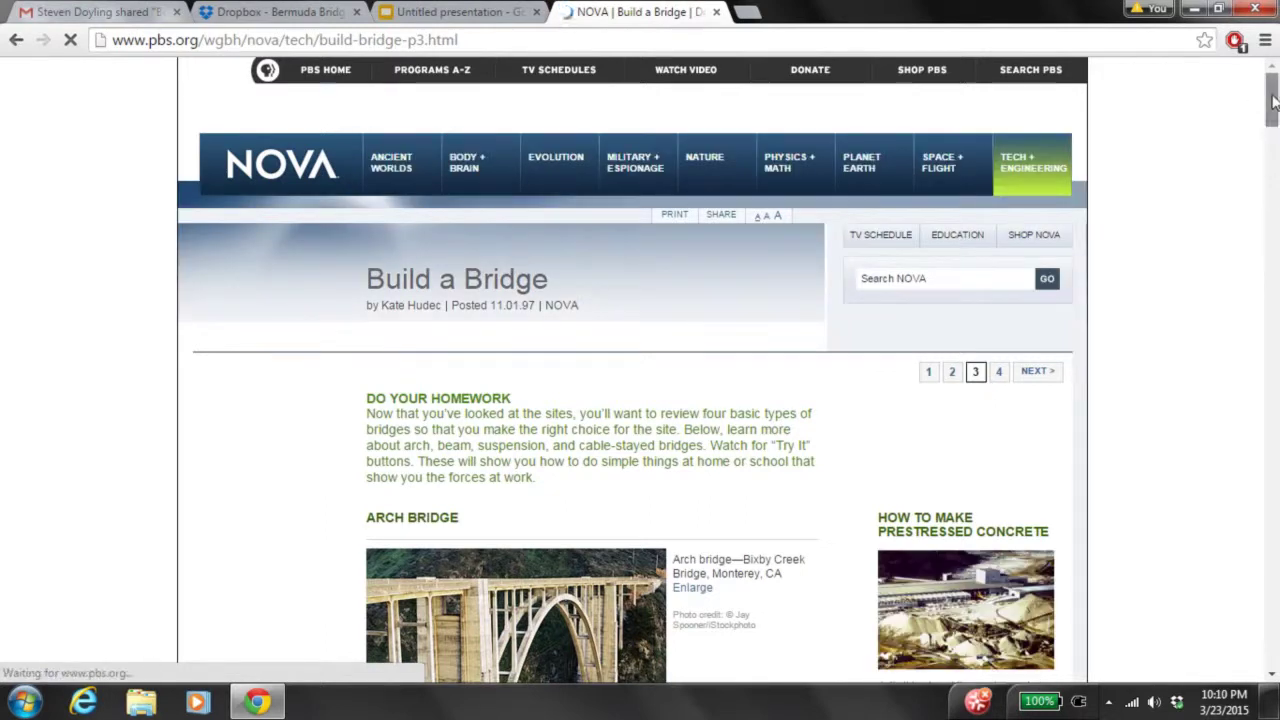
mouse_move(1274, 145)
mouse_down()
mouse_move(1274, 537)
mouse_move(1272, 98)
mouse_up()
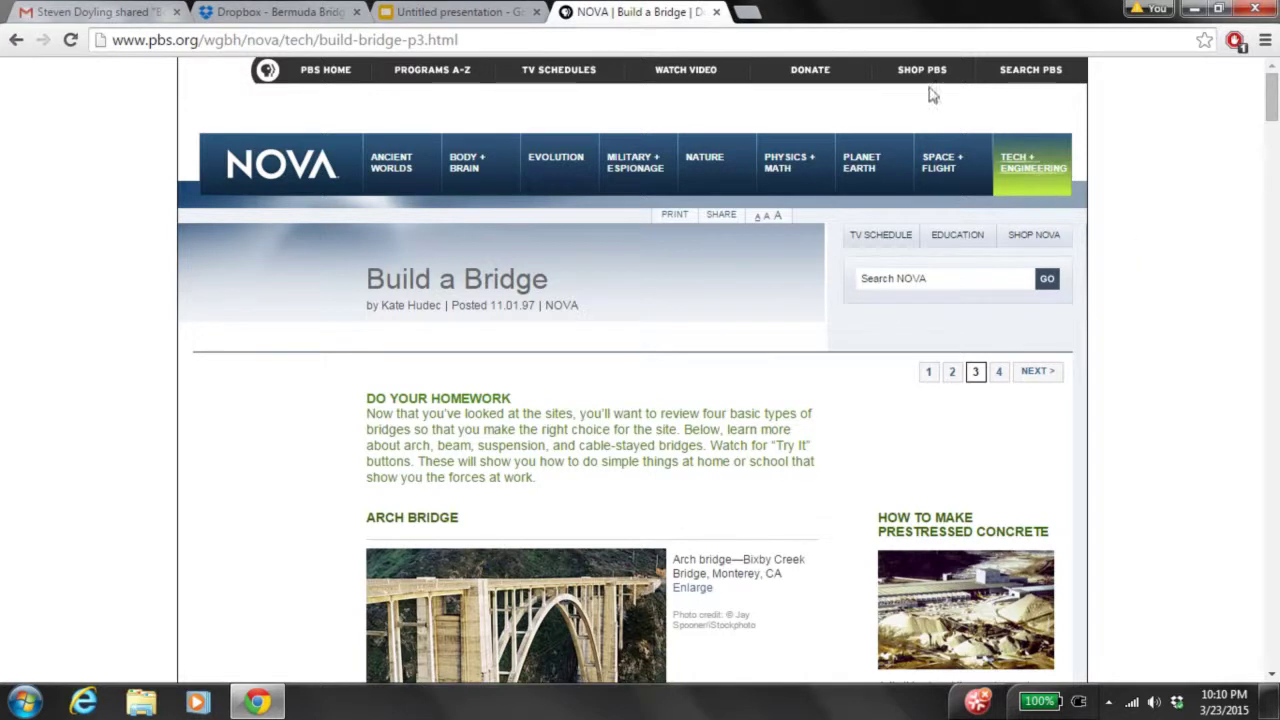
Open Google Maps in a new browser tab through a "google maps" web search and look up Bermuda on the map.
click(752, 12)
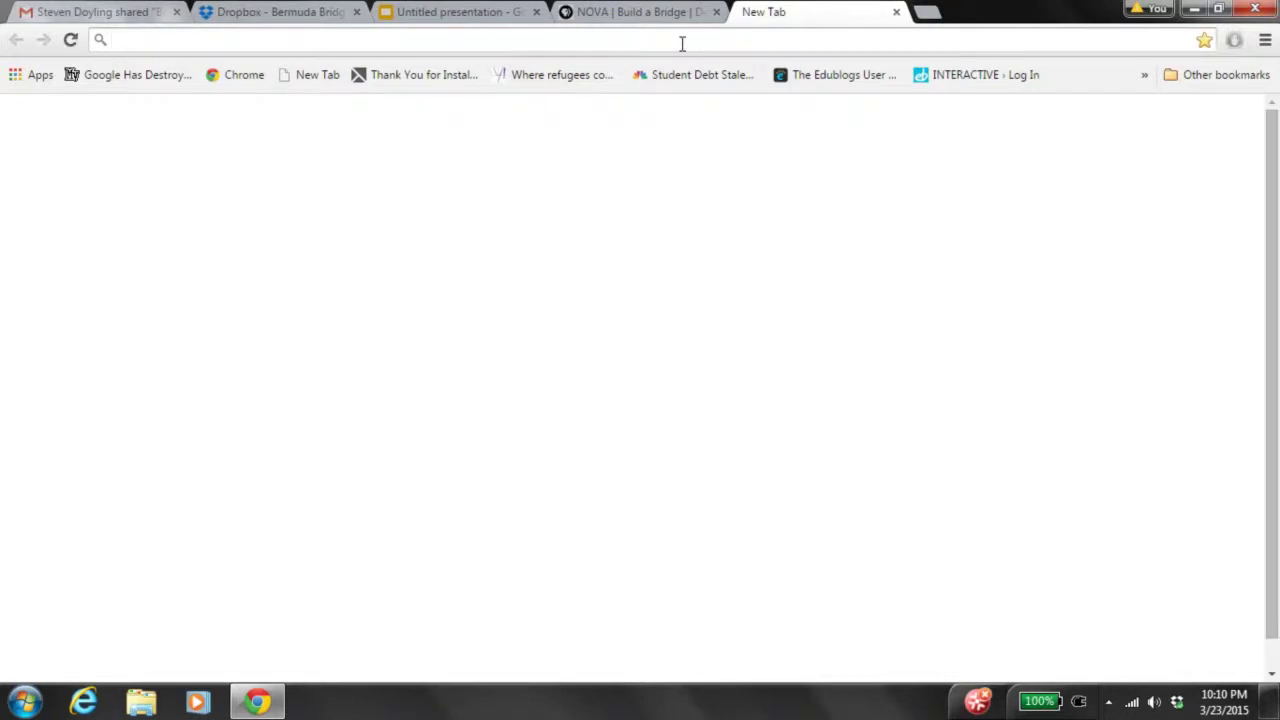
text(G)
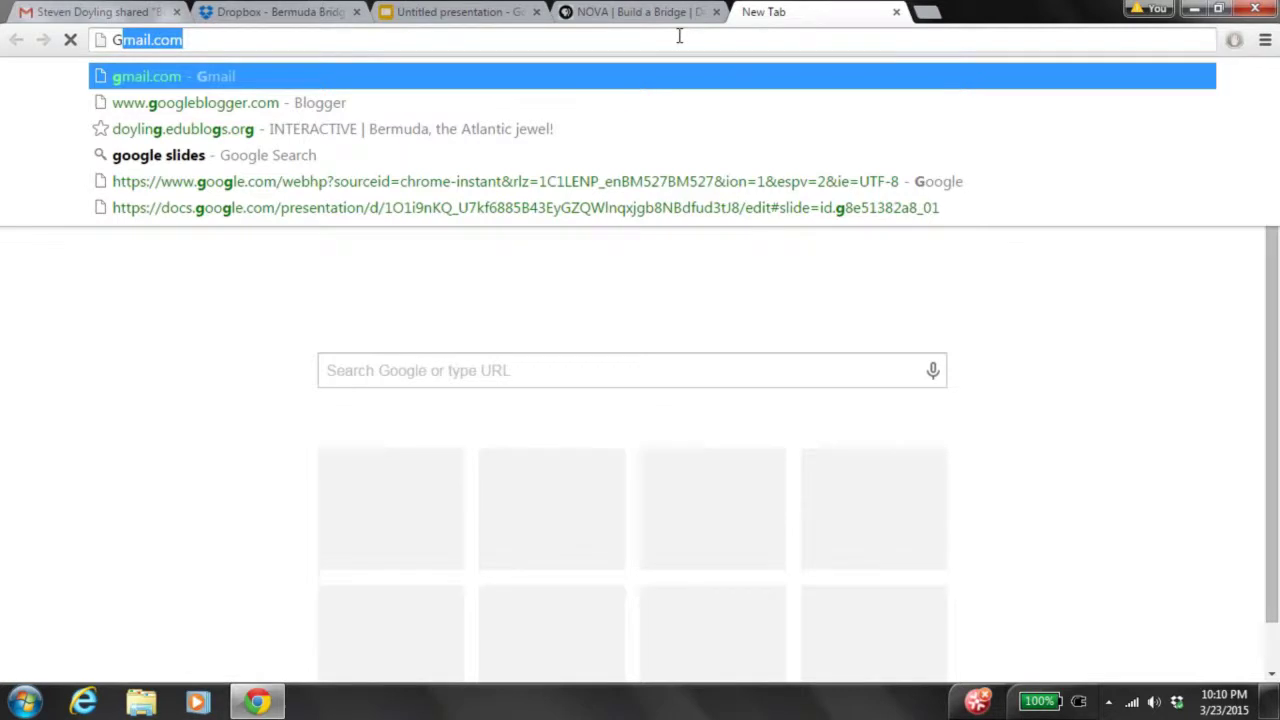
text(oogle ma)
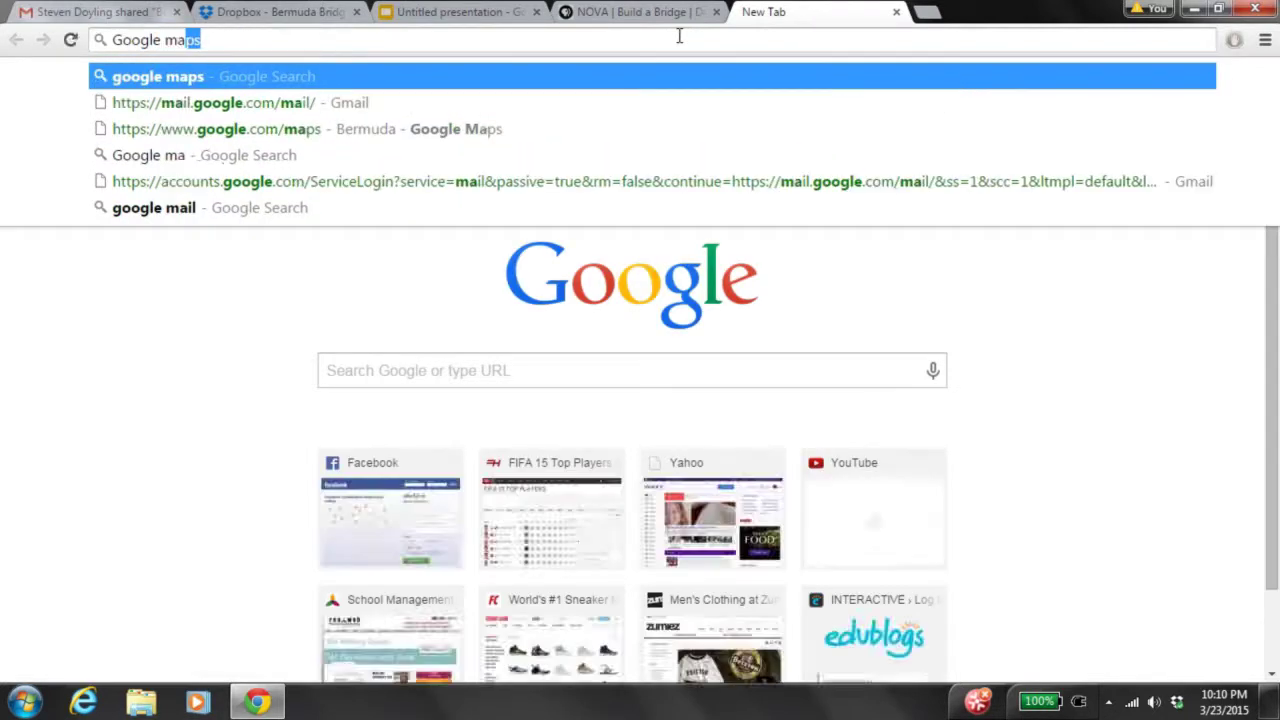
key(Return)
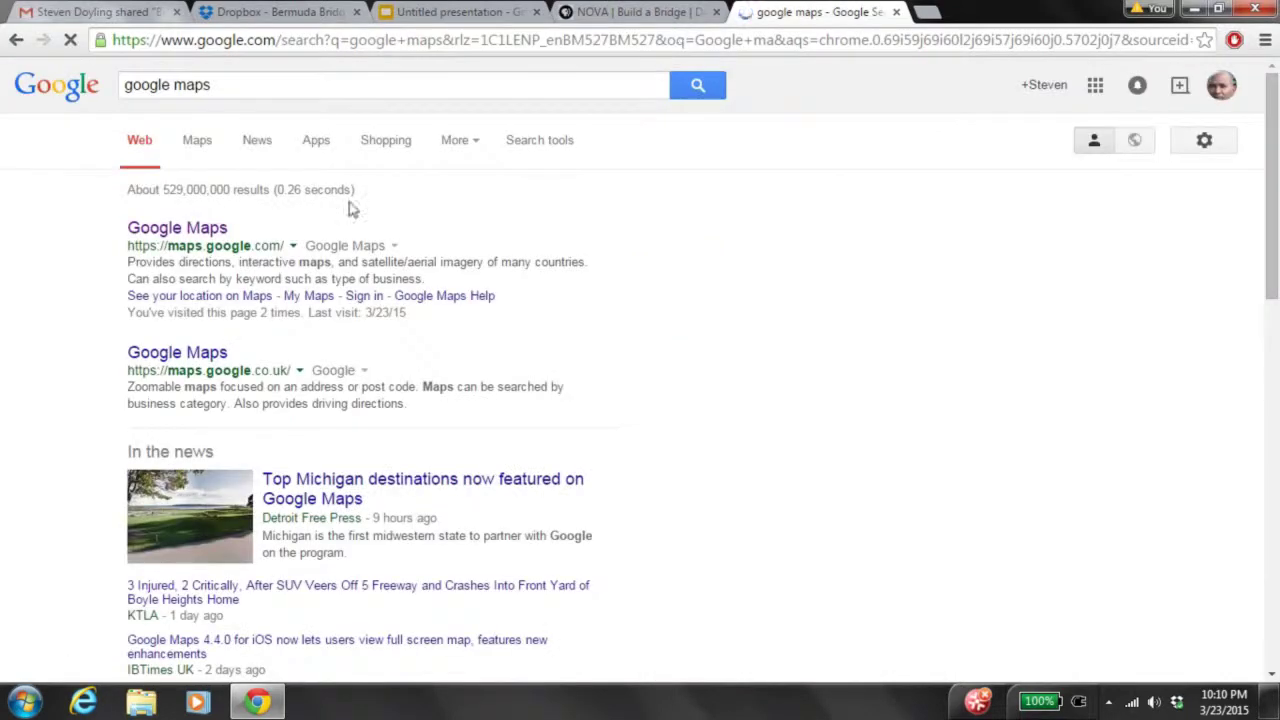
click(183, 232)
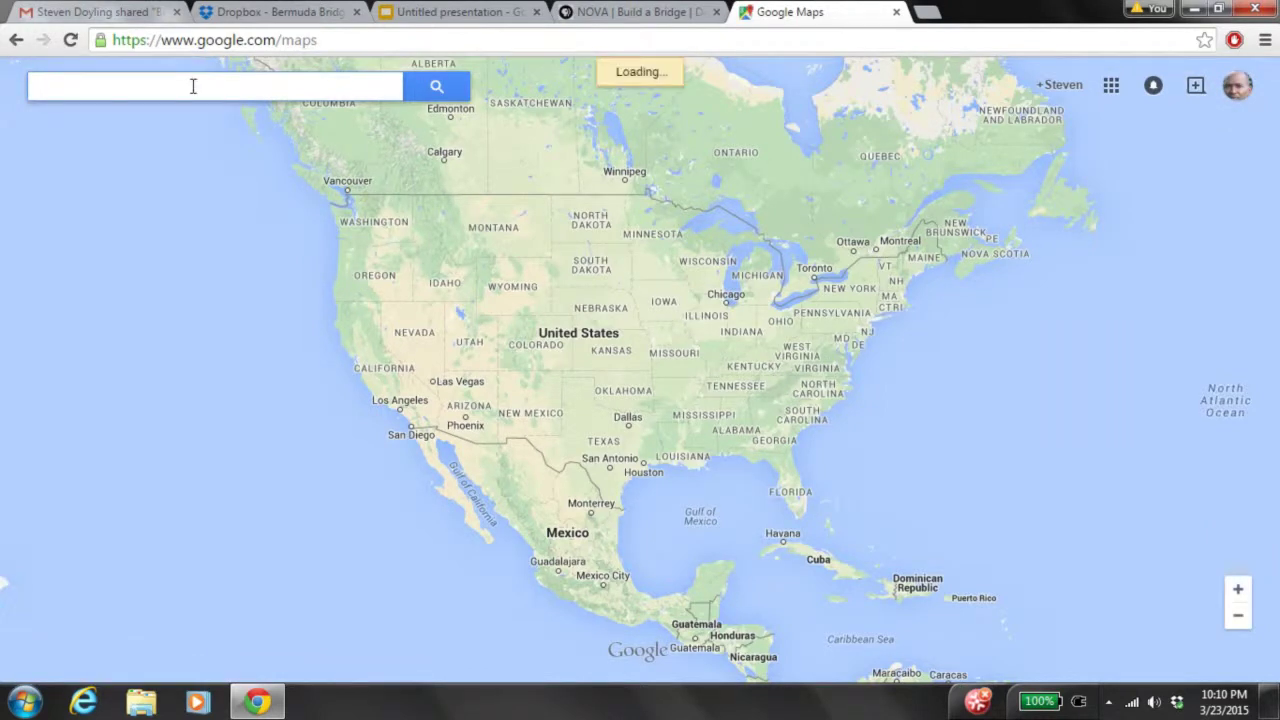
text(Bermuda)
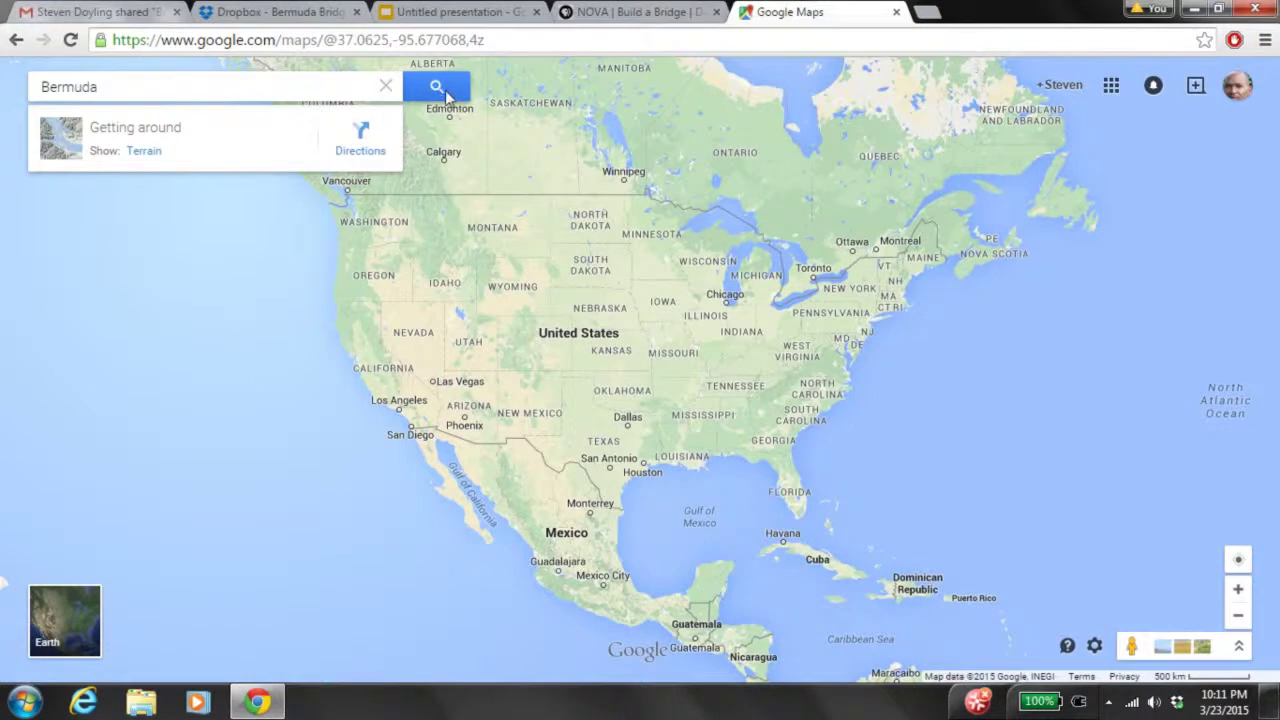
click(438, 90)
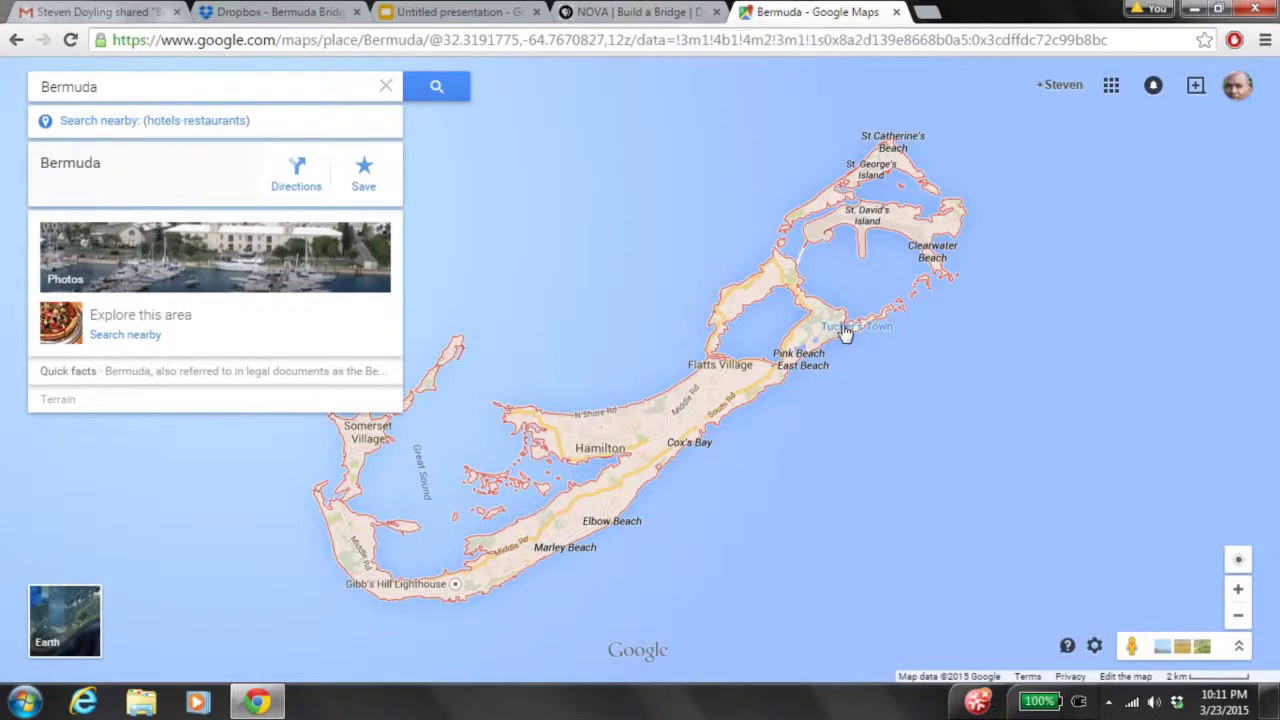
Review the open NOVA page, the presentation's first slide, the Bermuda Bridges Dropbox folder and the Gmail message sharing it.
click(643, 18)
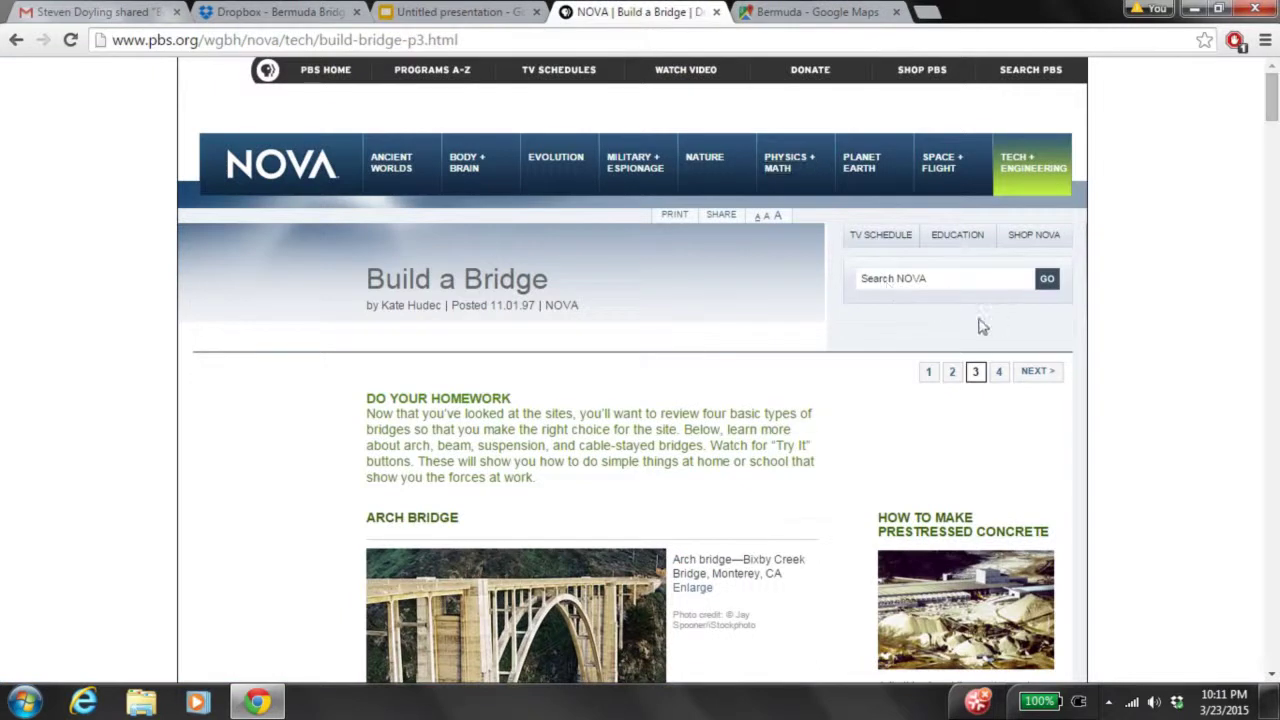
scroll(905, 413, down, 1)
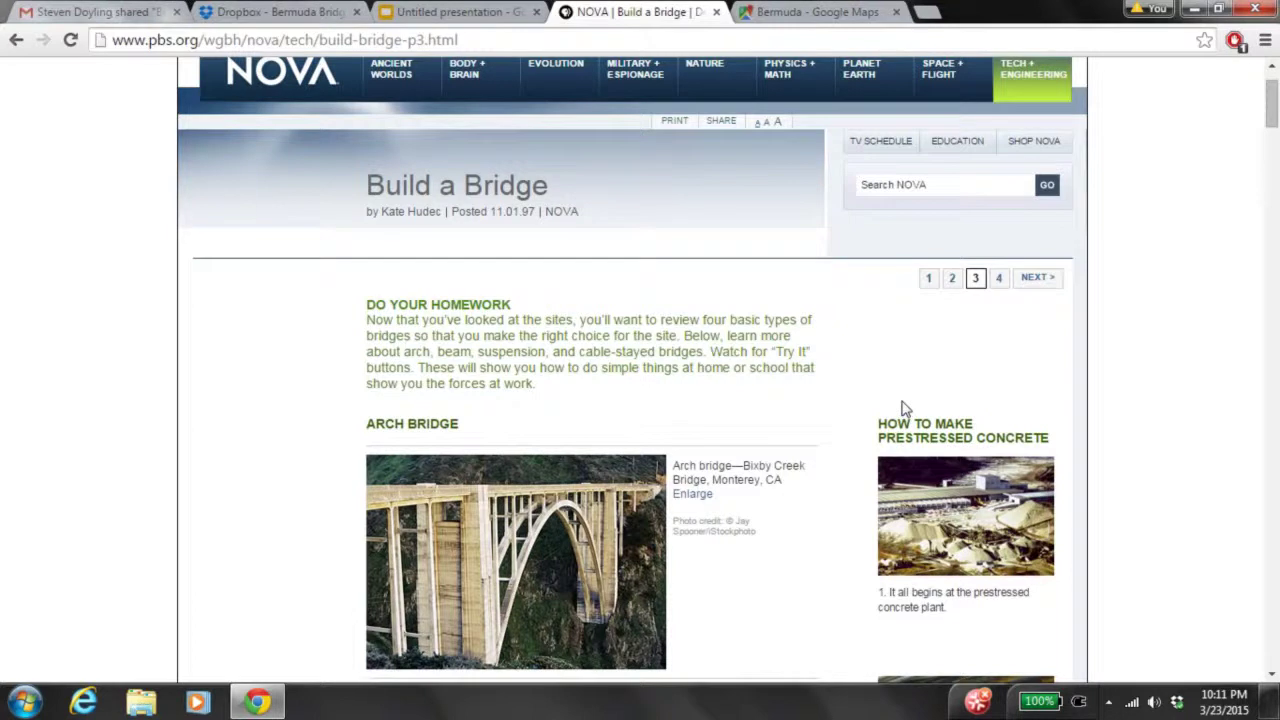
click(454, 14)
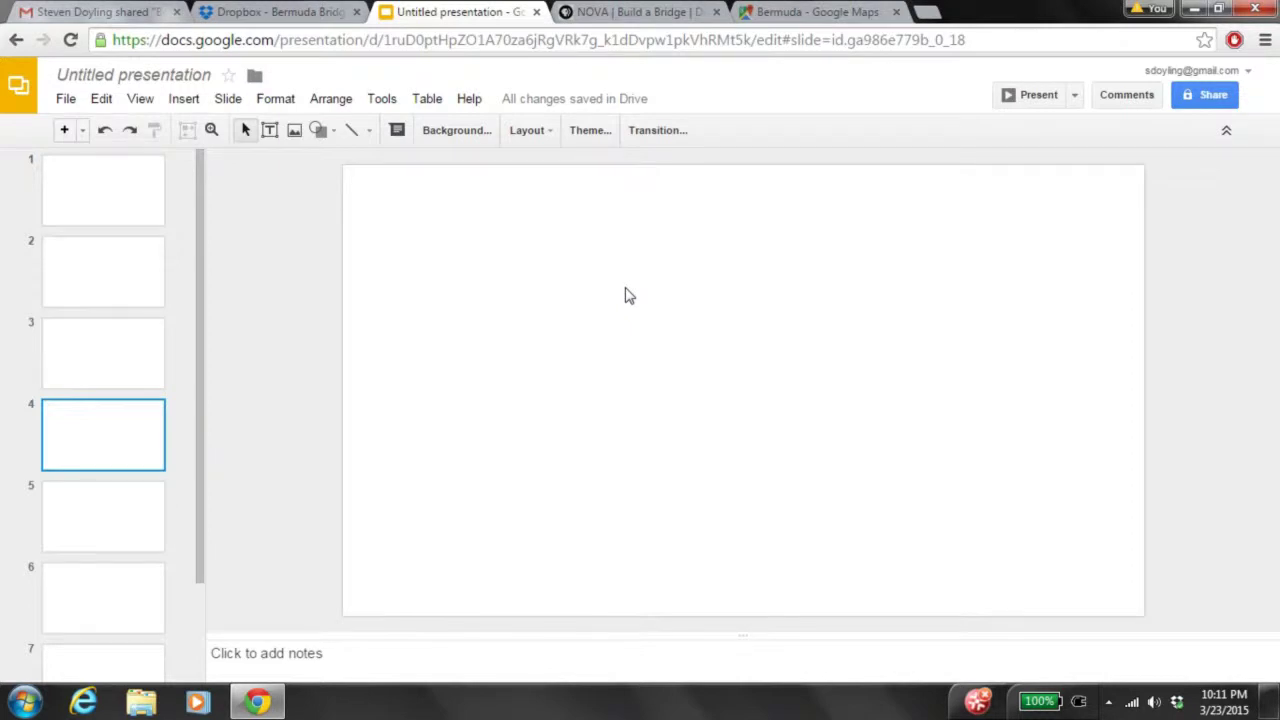
click(95, 217)
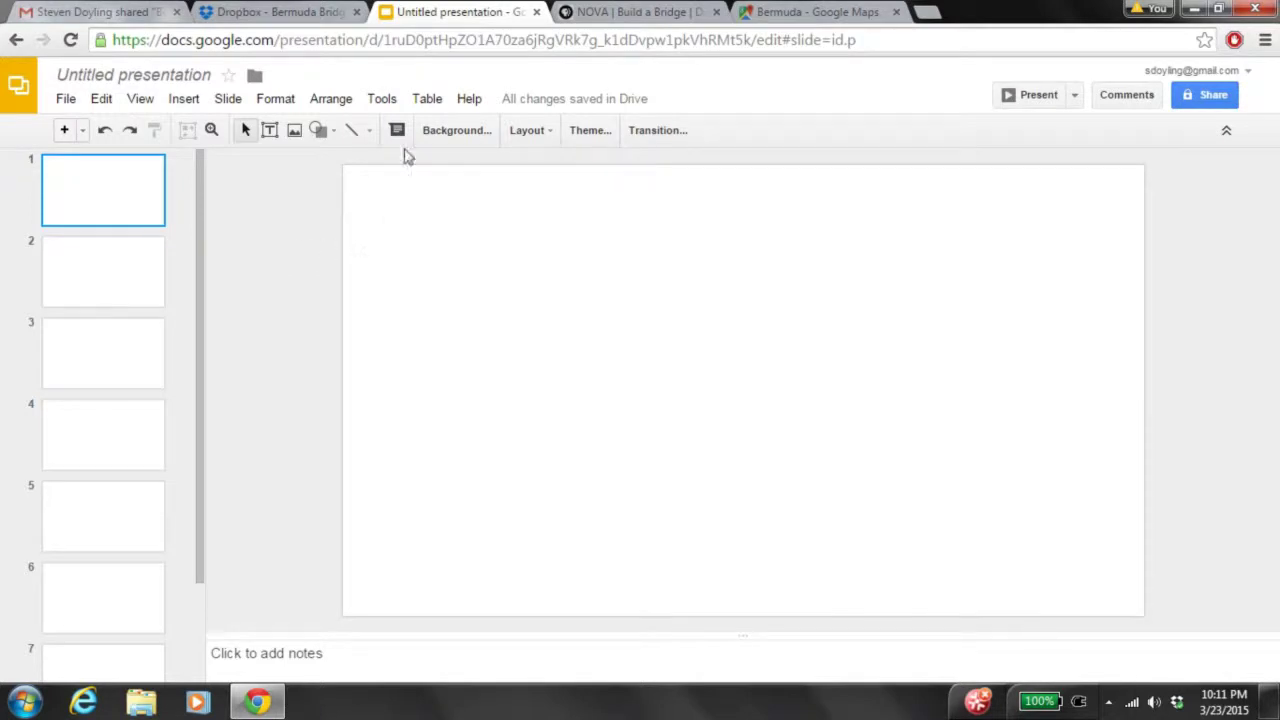
click(305, 12)
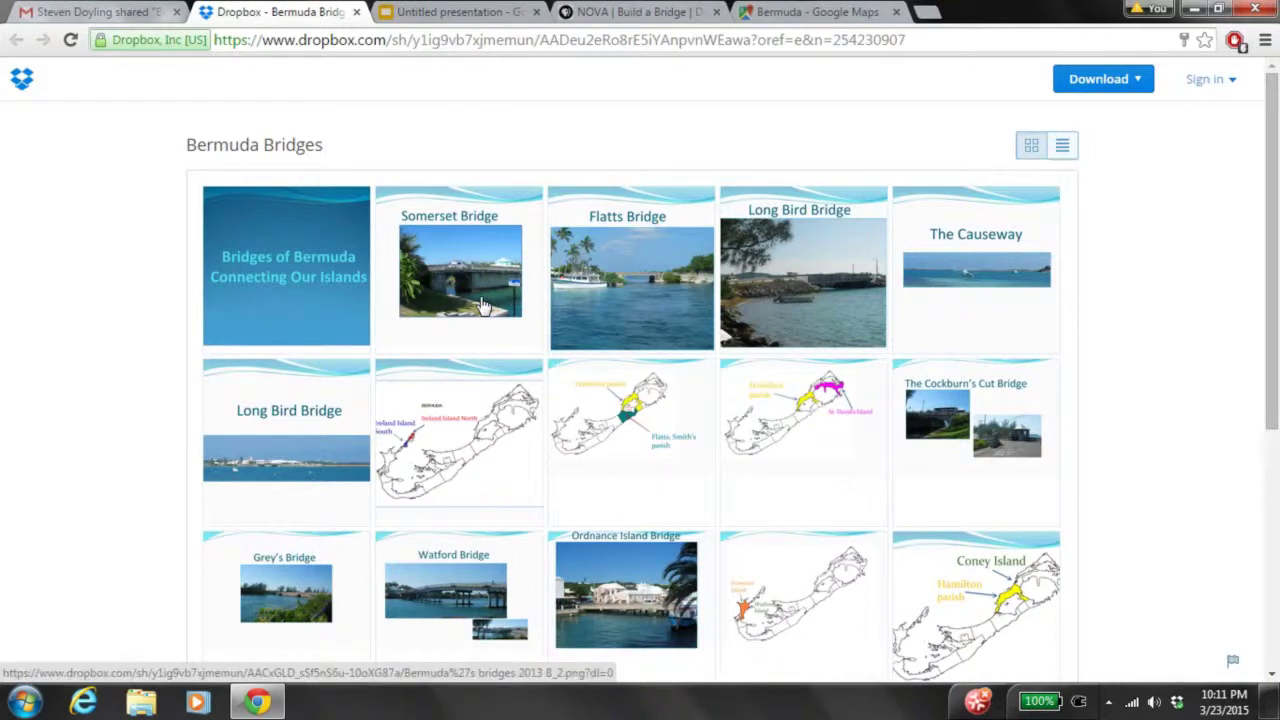
click(118, 16)
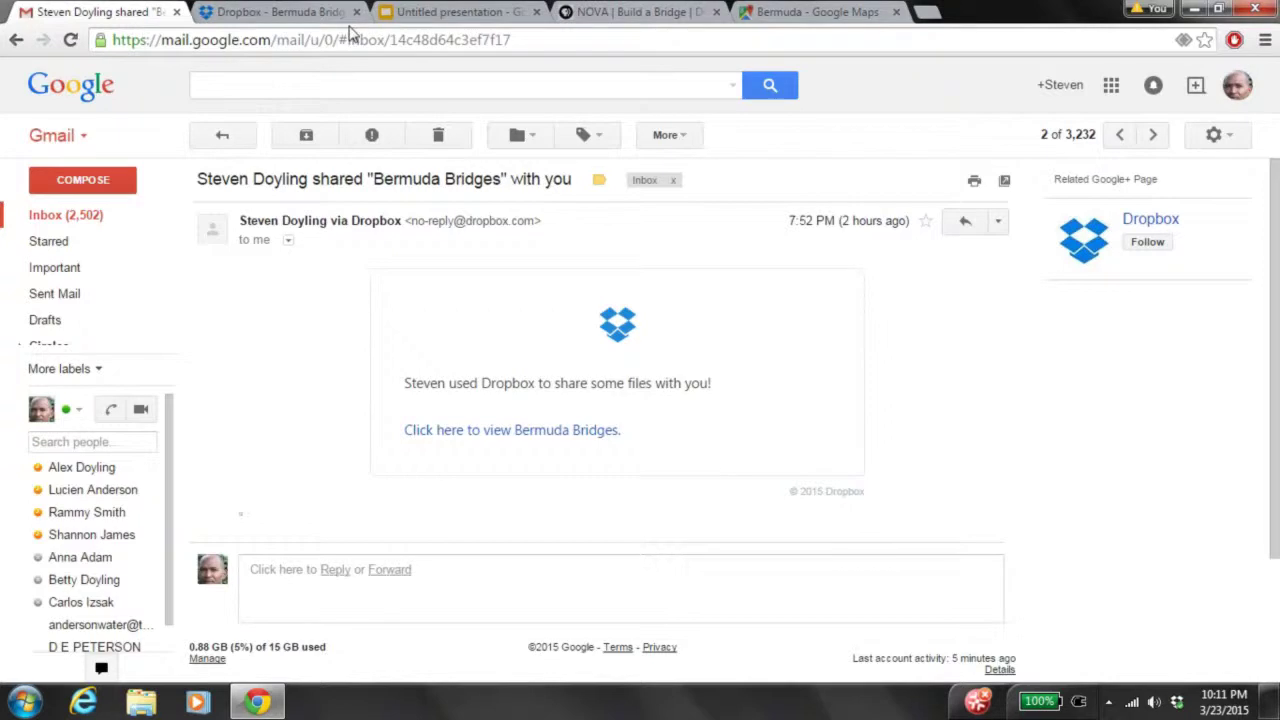
Return to the presentation and start inserting an image from the computer on the first slide, opening the file chooser.
click(440, 14)
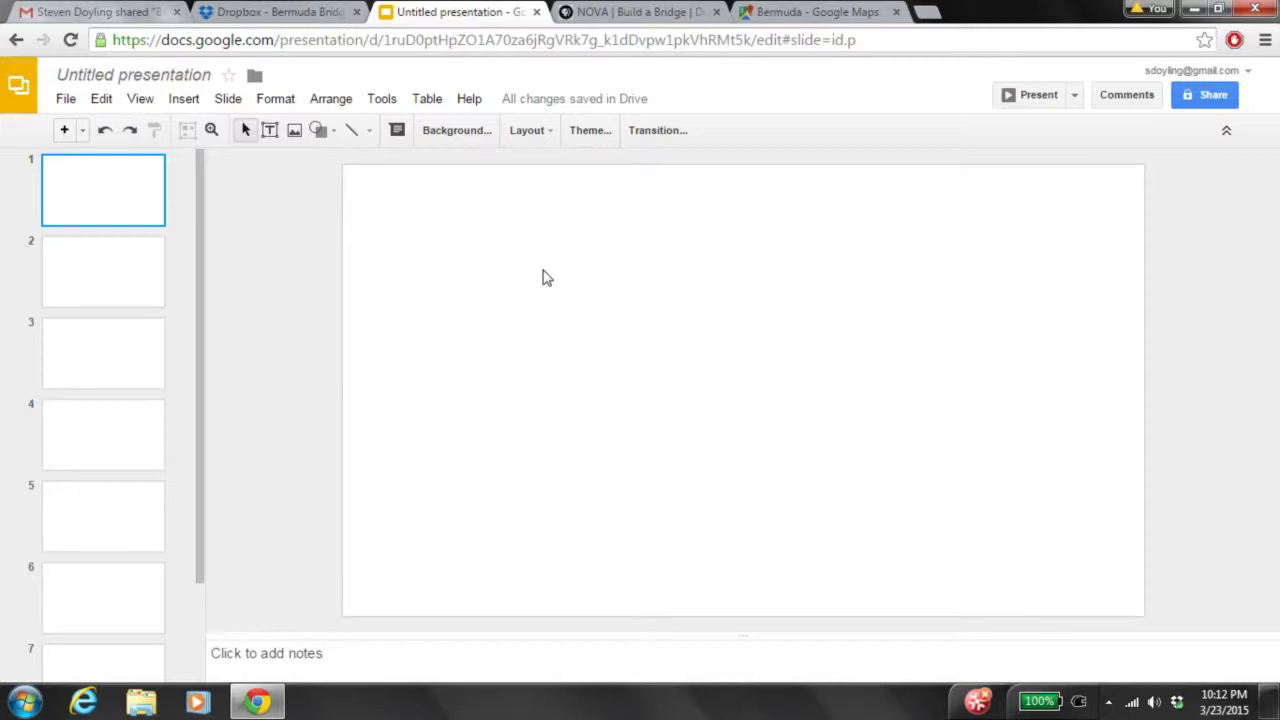
click(186, 99)
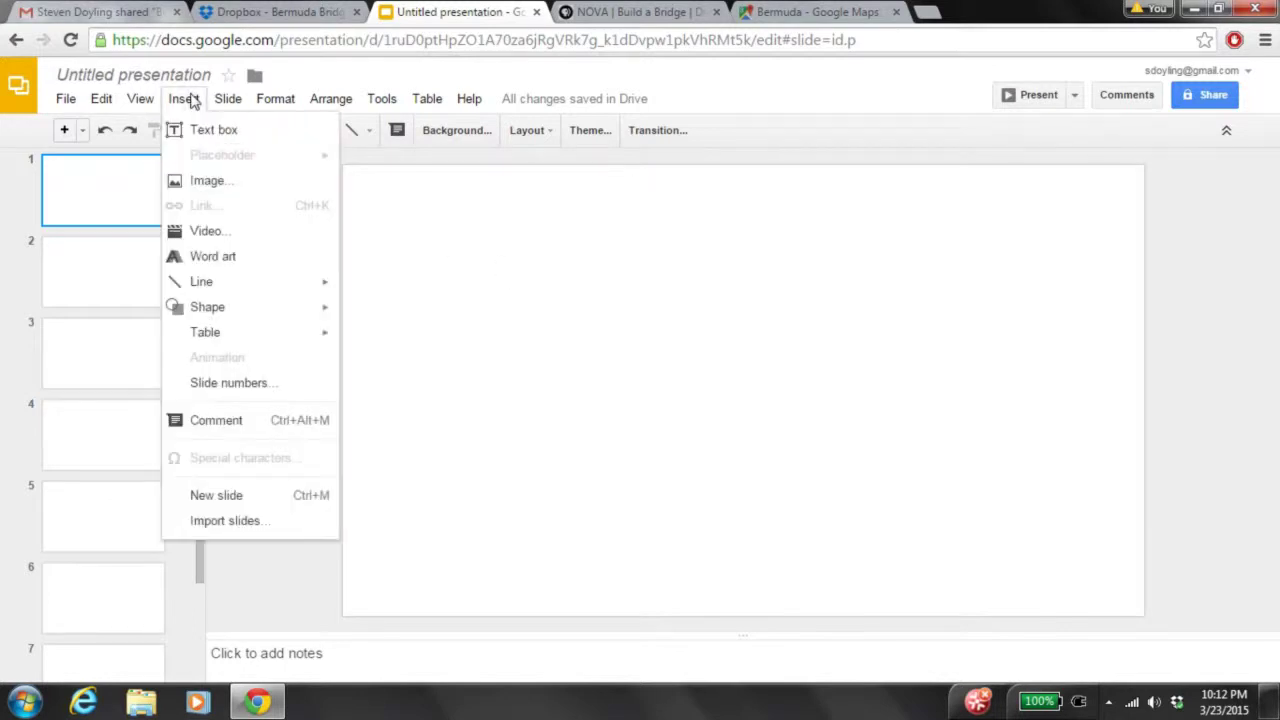
click(205, 185)
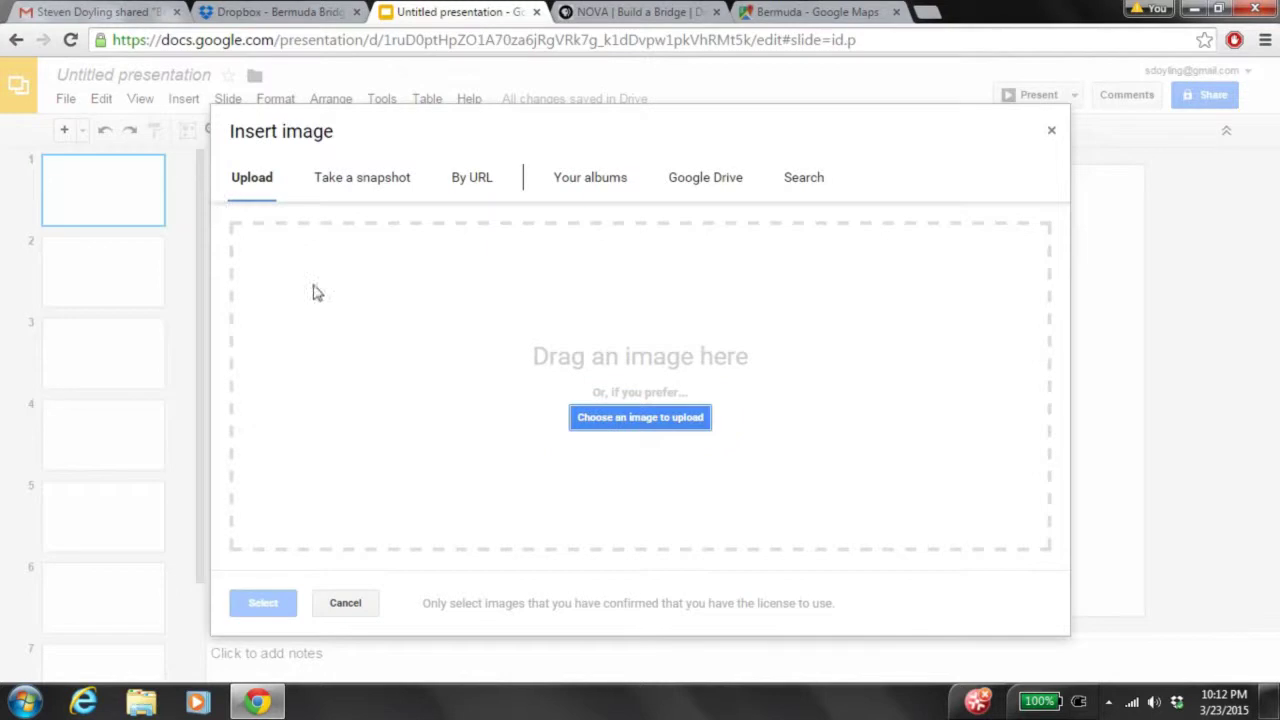
click(640, 420)
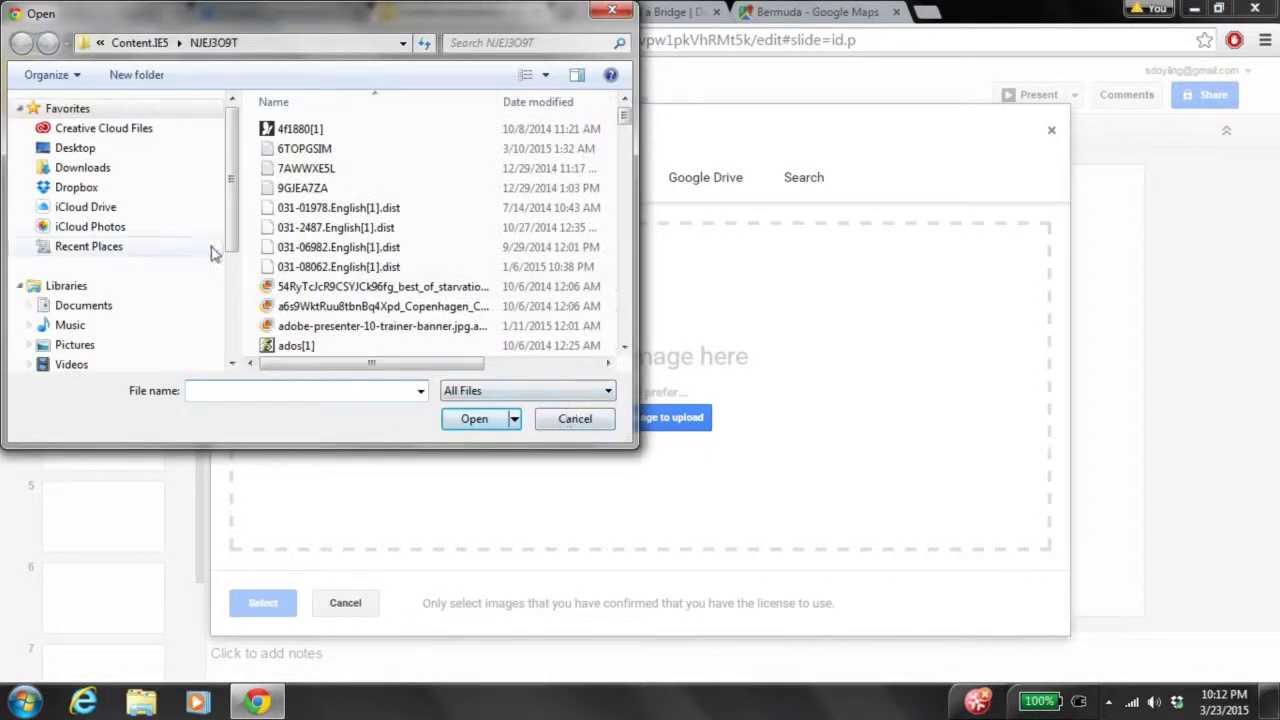
Open the zipped "Bermuda Bridges (1)" folder on the Desktop and choose the image "Bermuda's bridges 2013 B_2" for upload.
scroll(231, 252, up, 1)
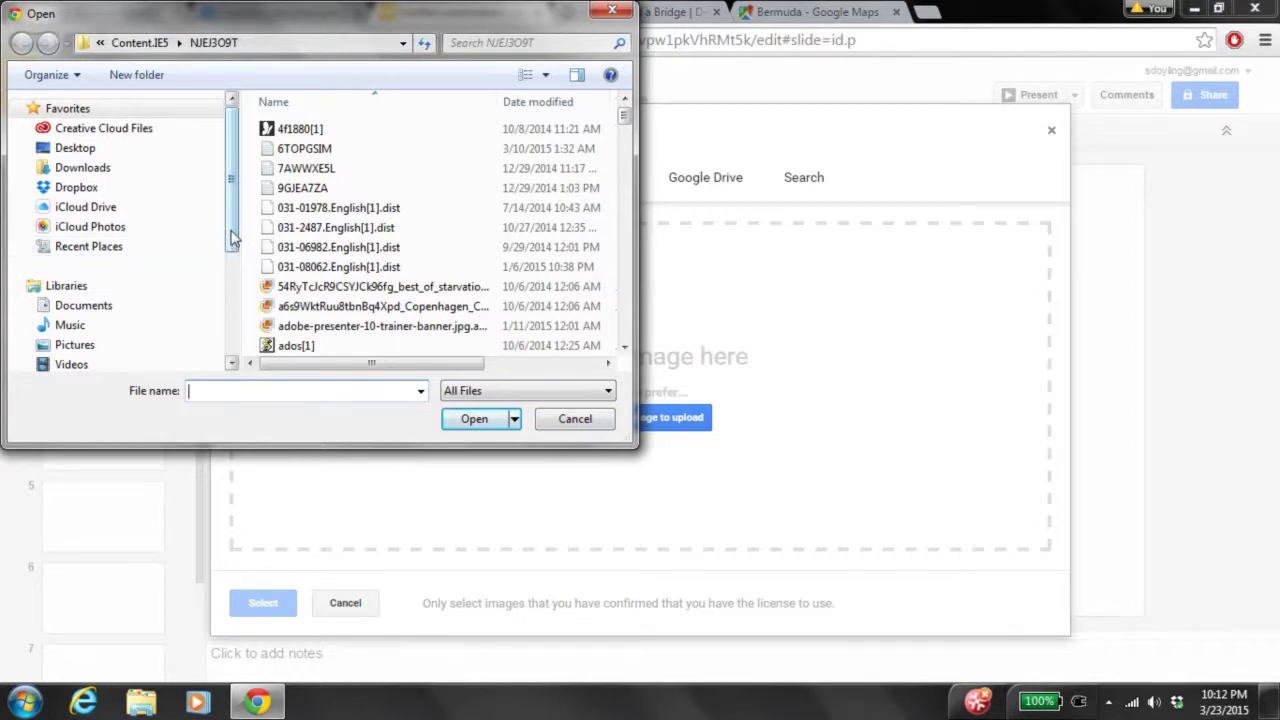
click(68, 148)
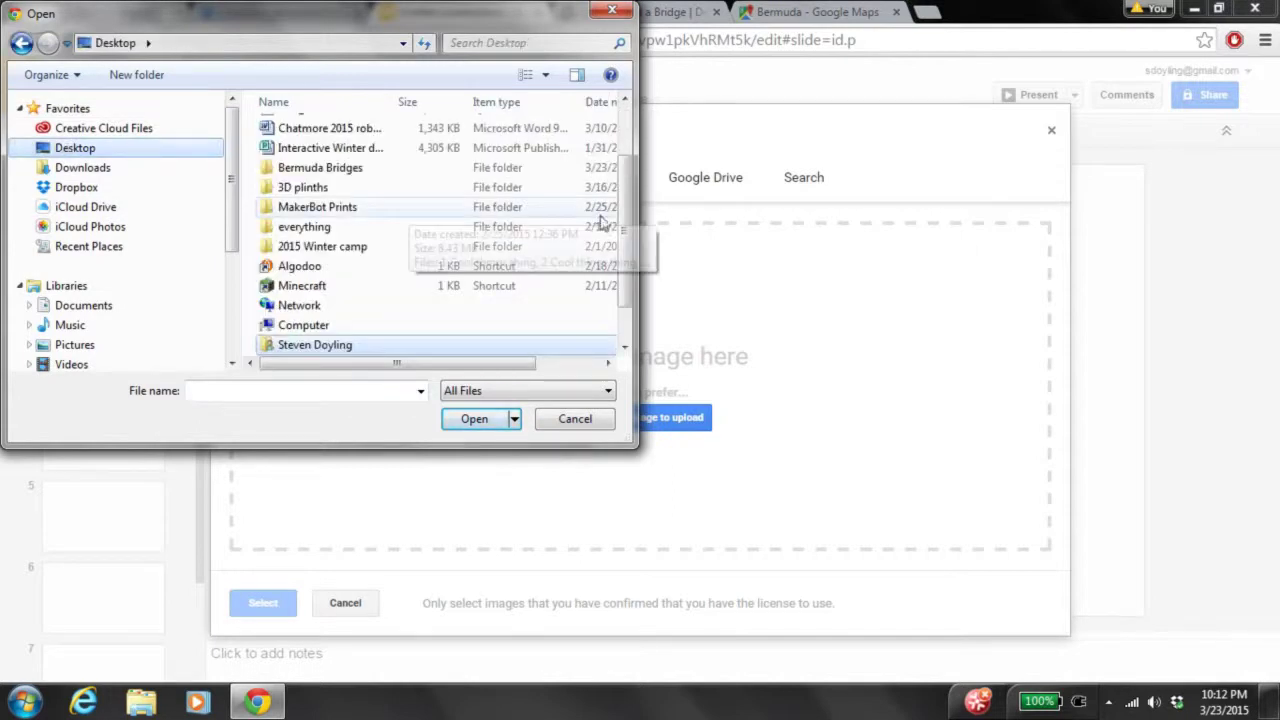
drag(623, 229, 628, 155)
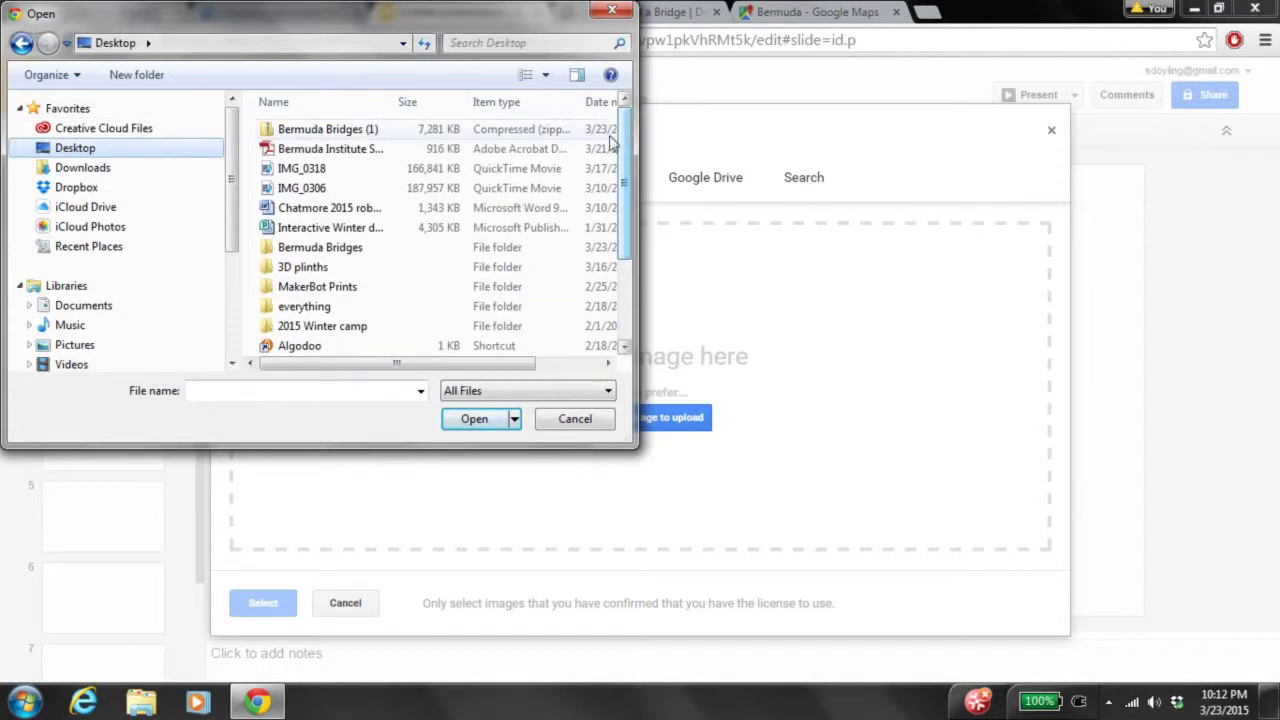
click(310, 138)
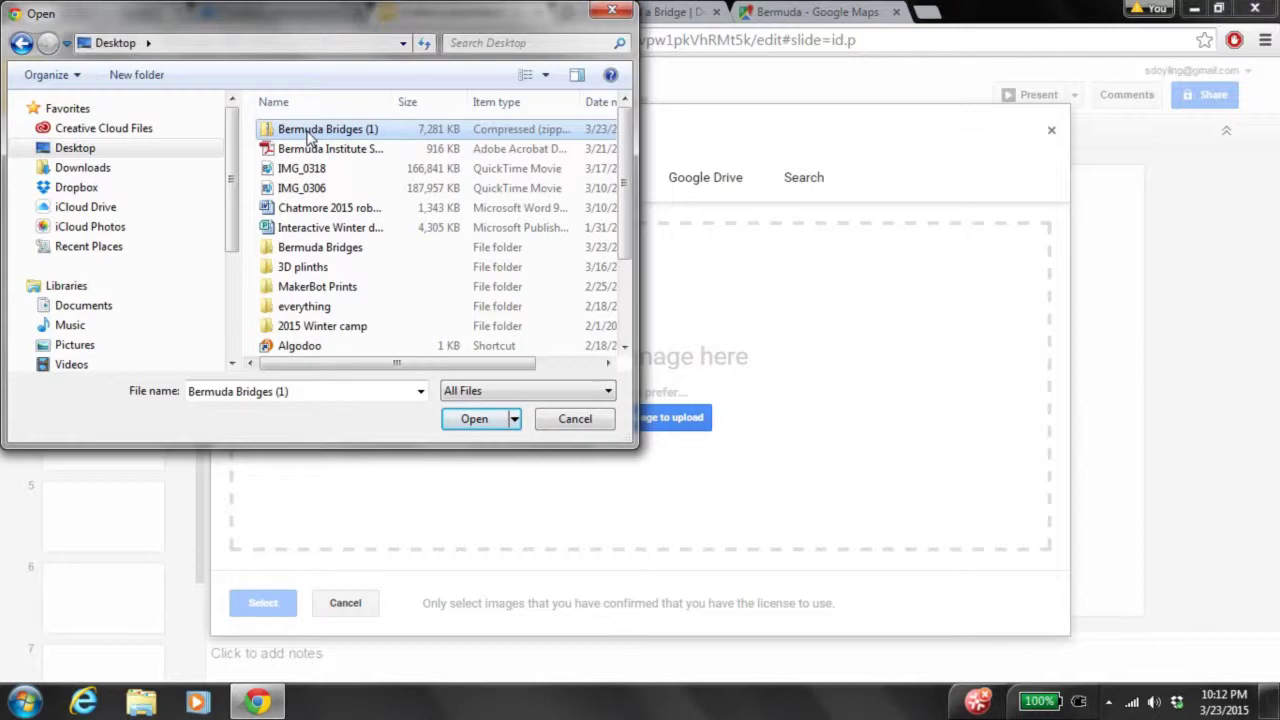
right_click(310, 137)
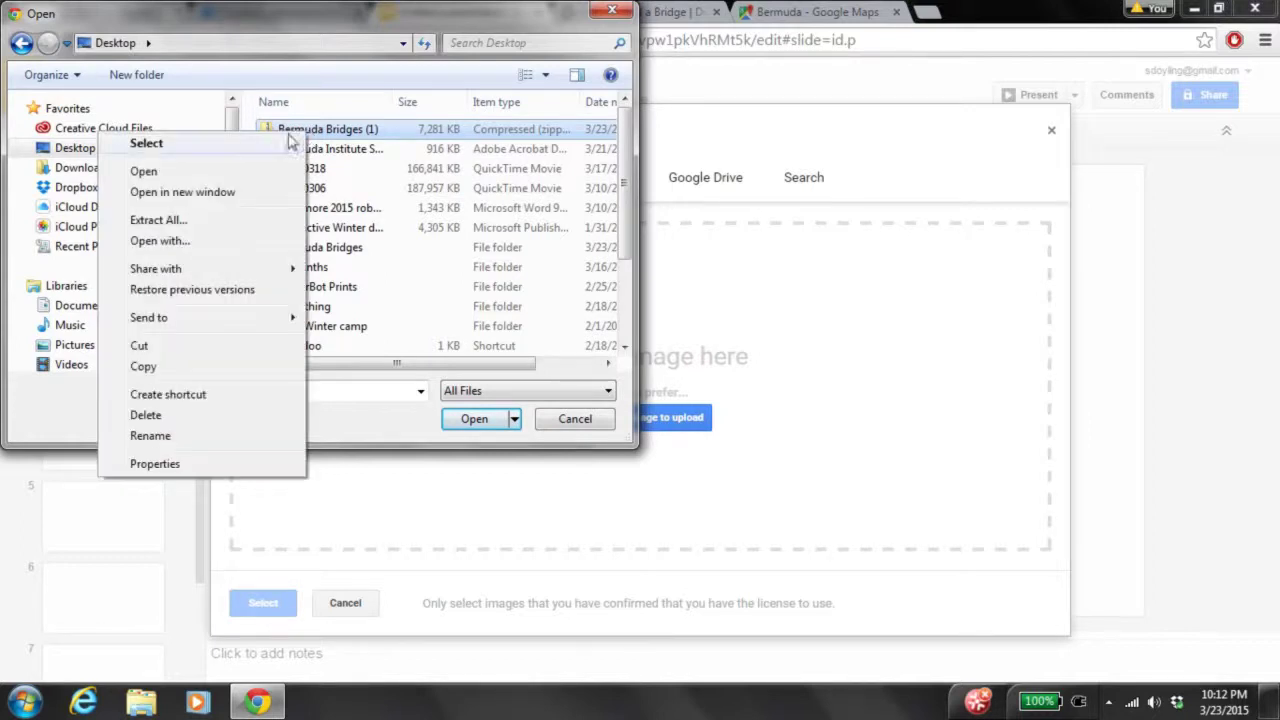
click(165, 176)
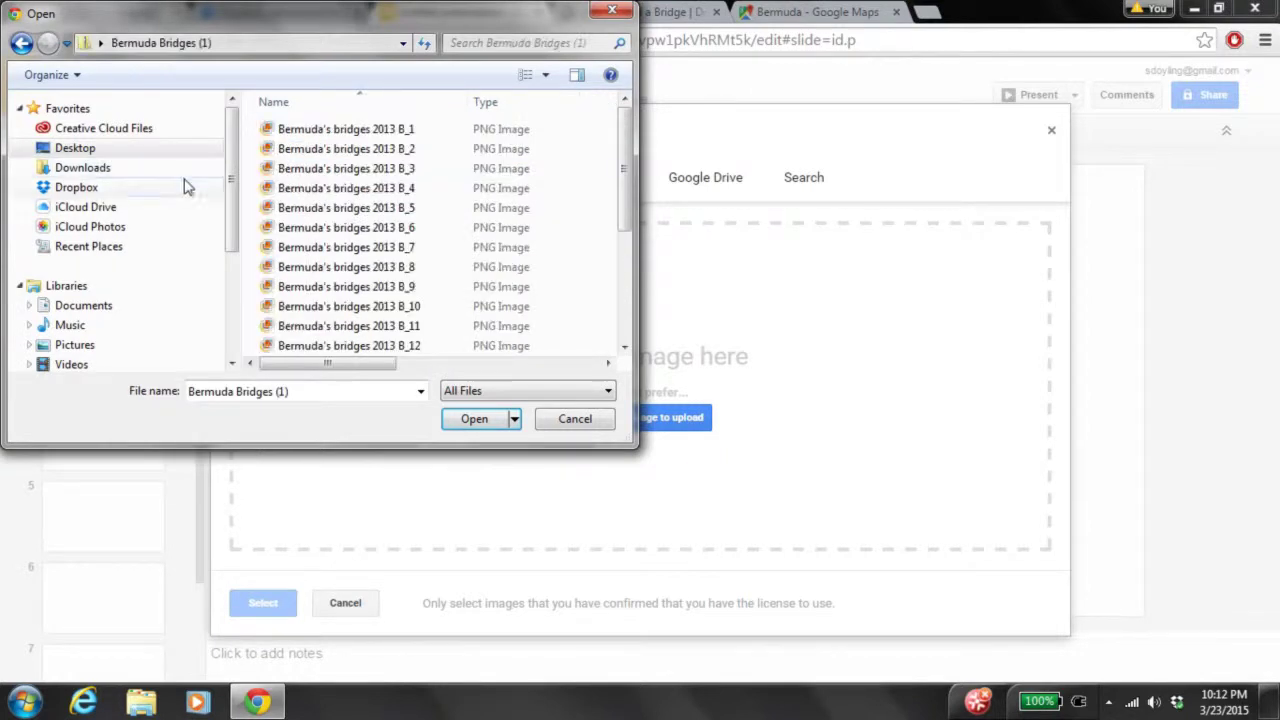
click(390, 155)
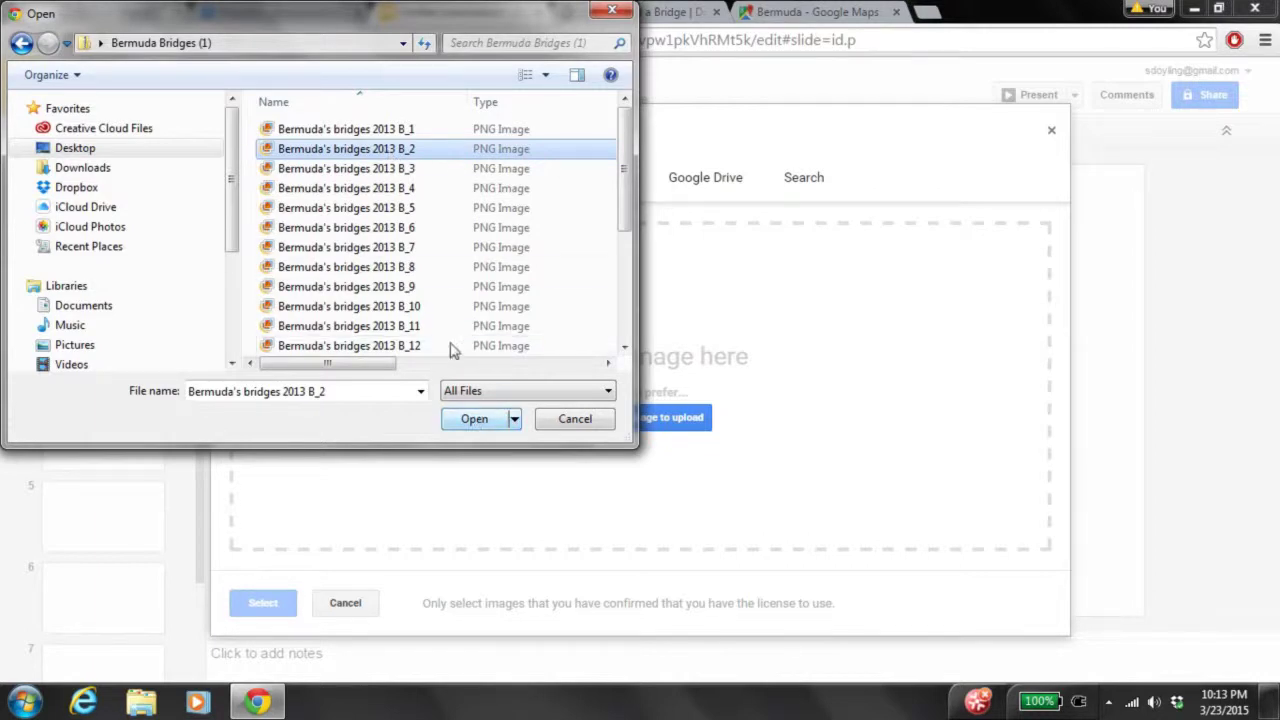
click(474, 419)
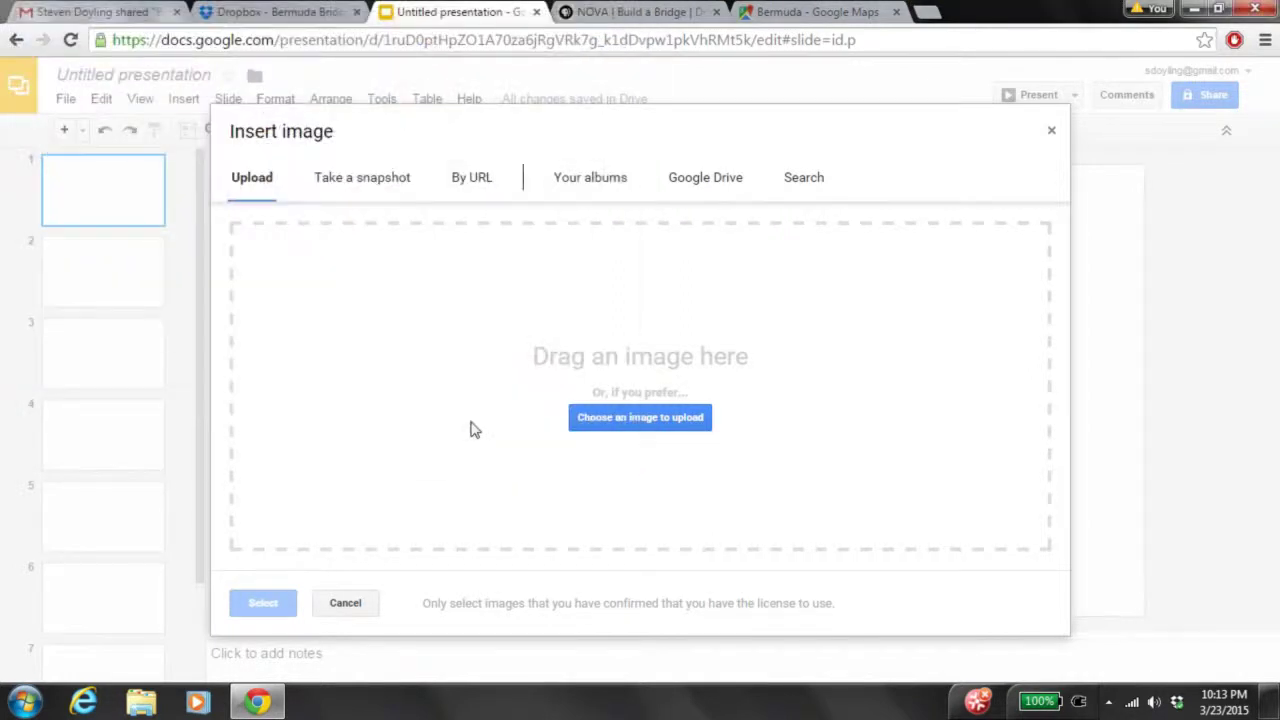